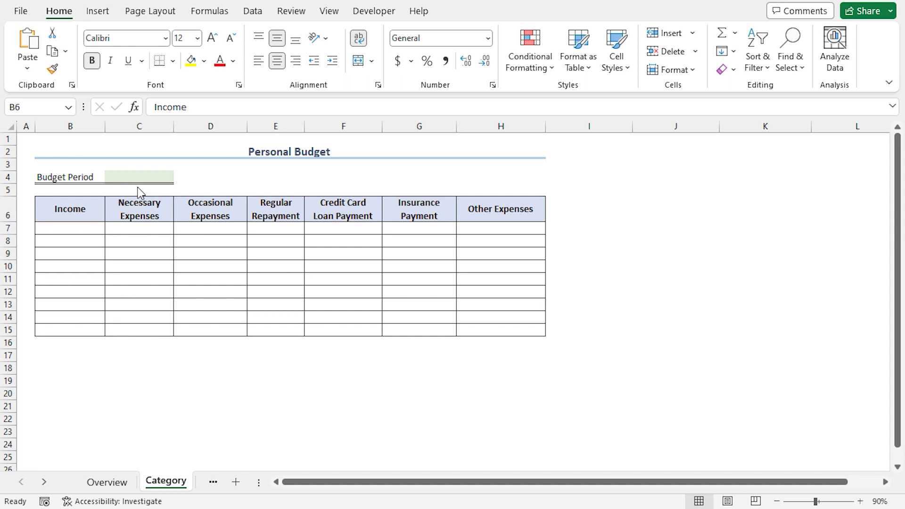
Step: Enter January'2023 as the budget period in C4
click(133, 178)
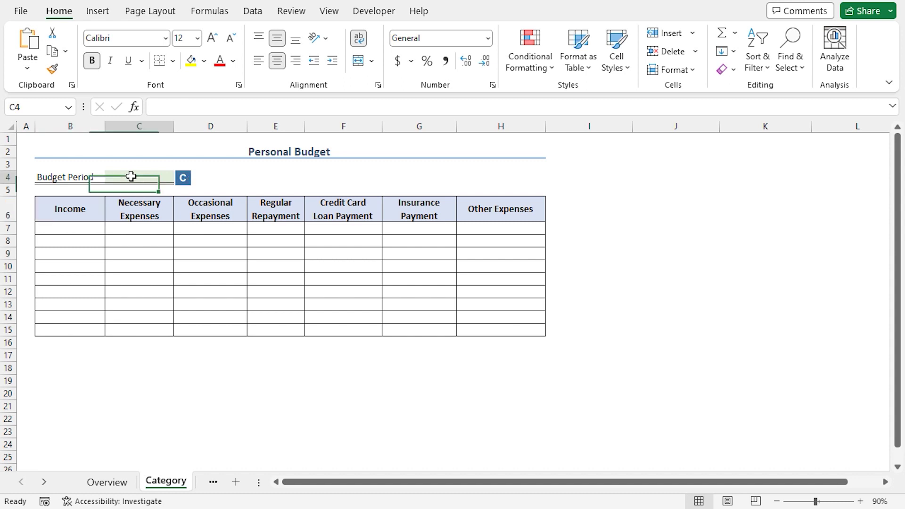
click(169, 108)
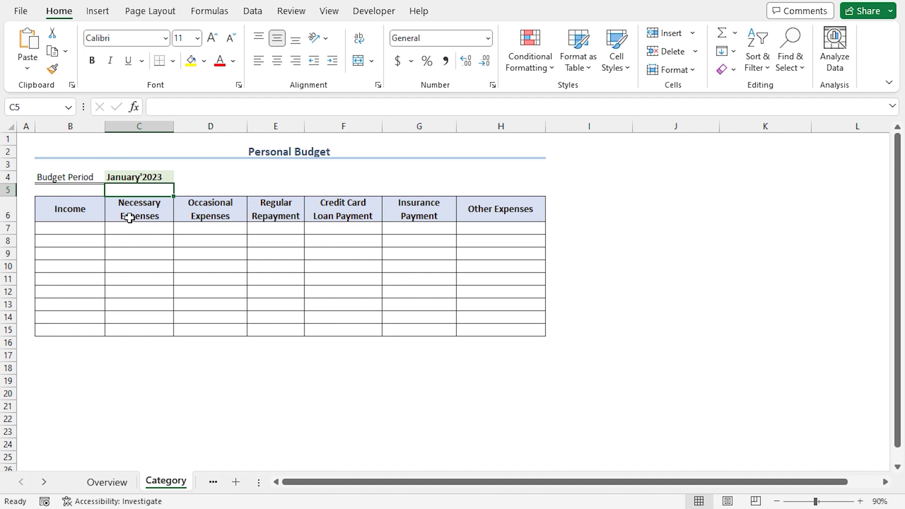
click(82, 216)
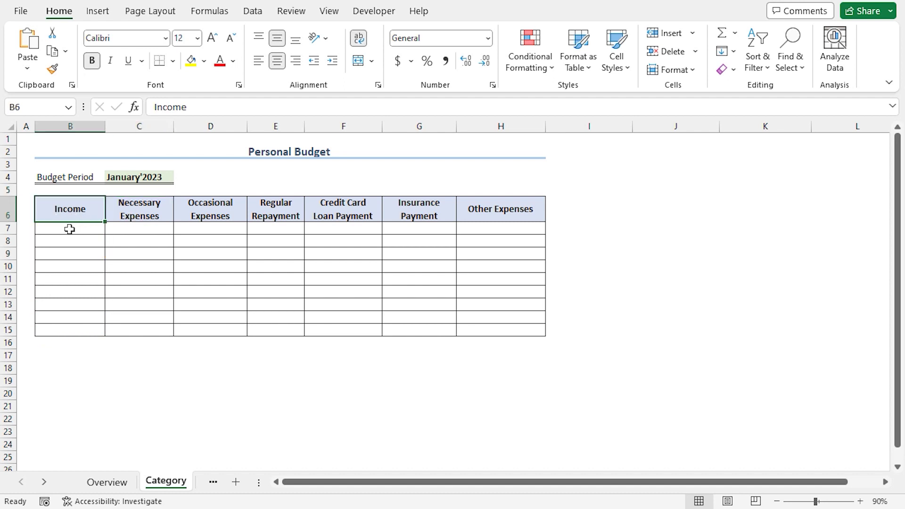
Step: List Salary, Dividend, Pension/Benefit, Interest and Other Income in B7:B11 under Income
click(70, 229)
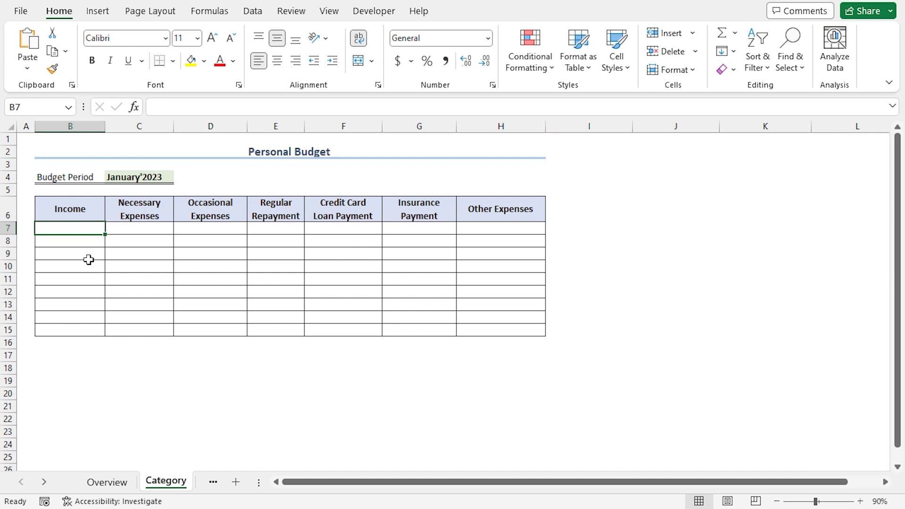
text(Salary)
key(Return)
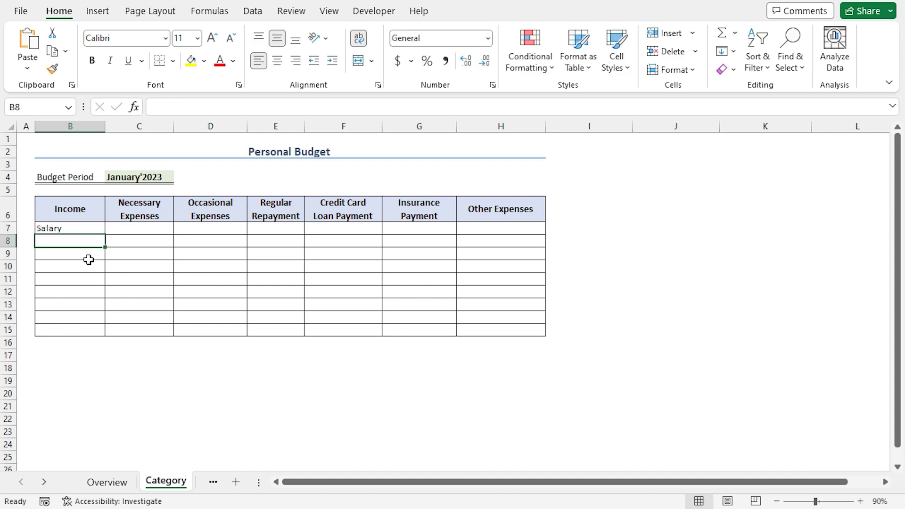
text(Div)
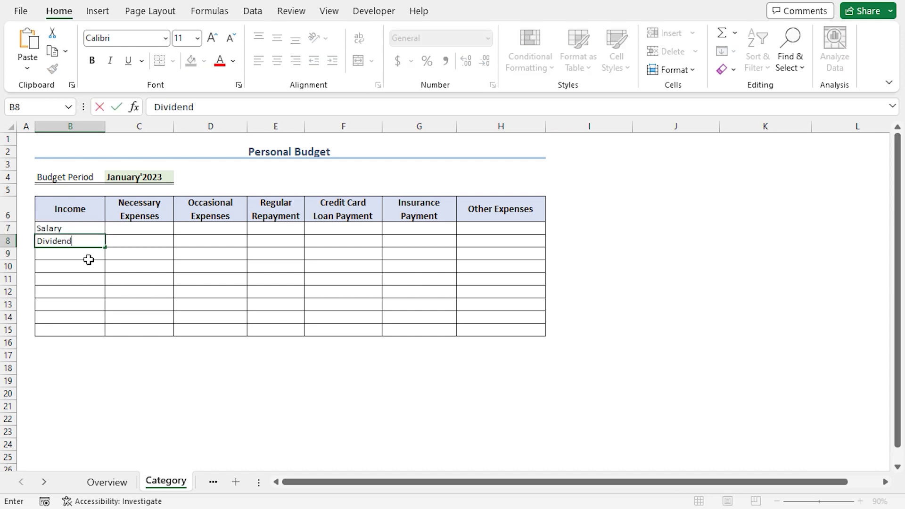
text(idend)
key(Return)
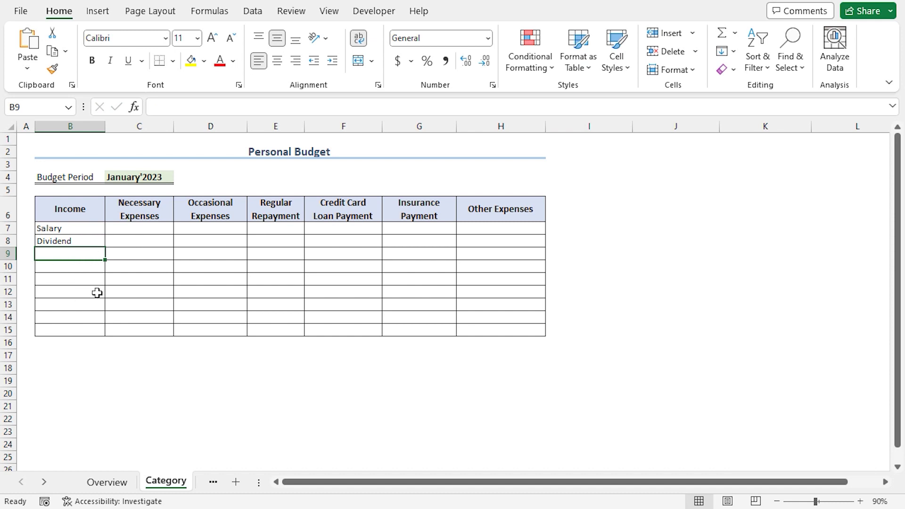
text(Pension/Ben)
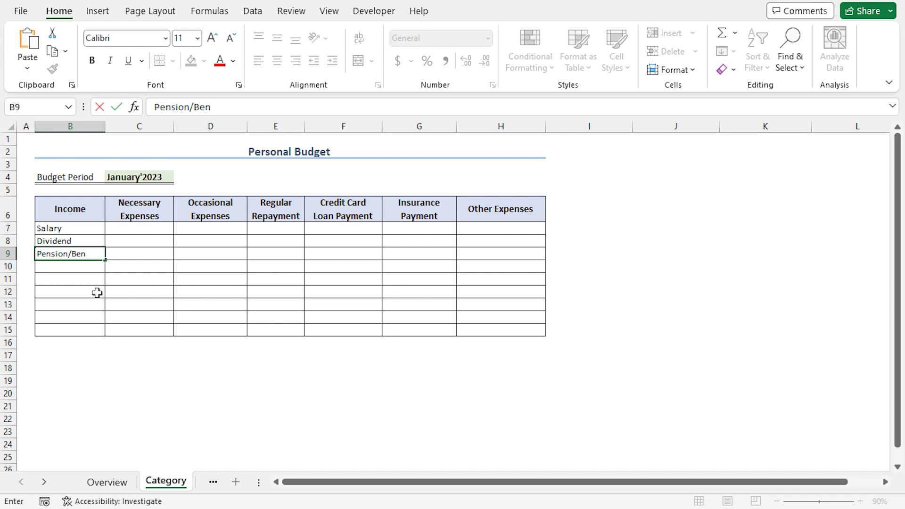
text(efit)
key(Return)
text(Interest)
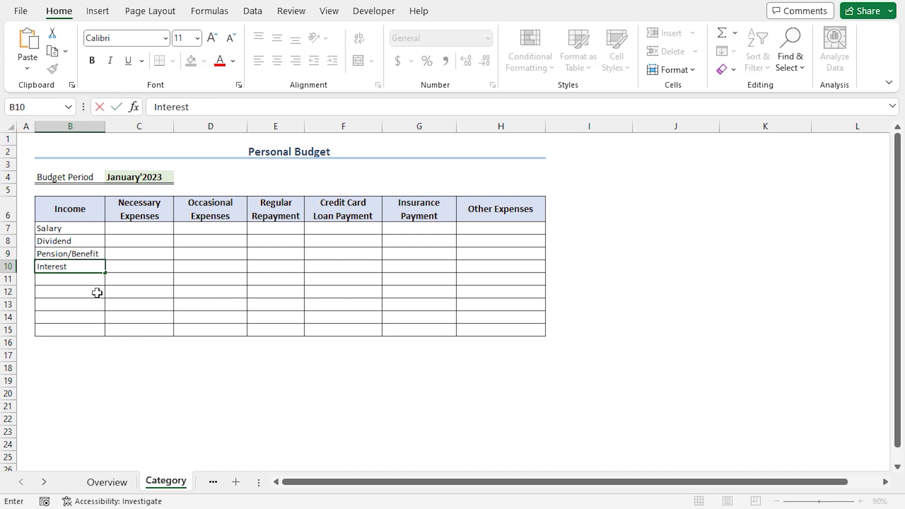
key(Return)
text(Other Income)
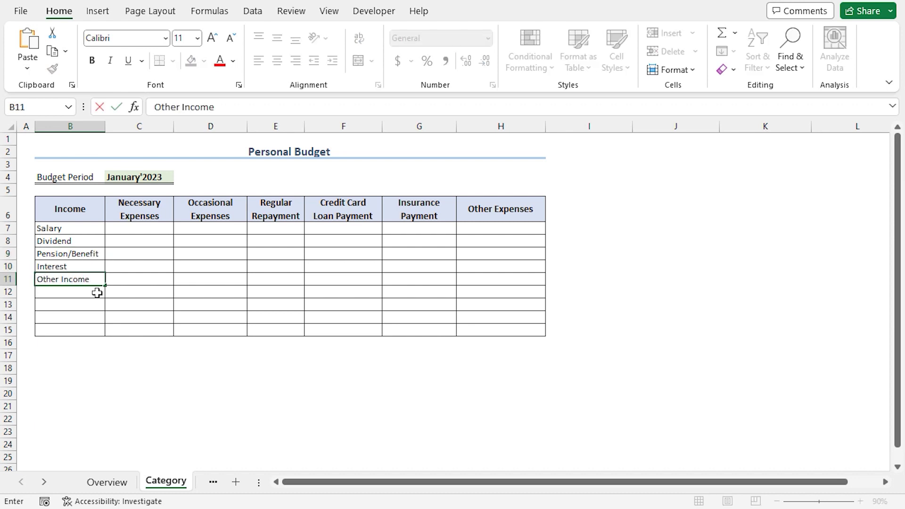
key(Return)
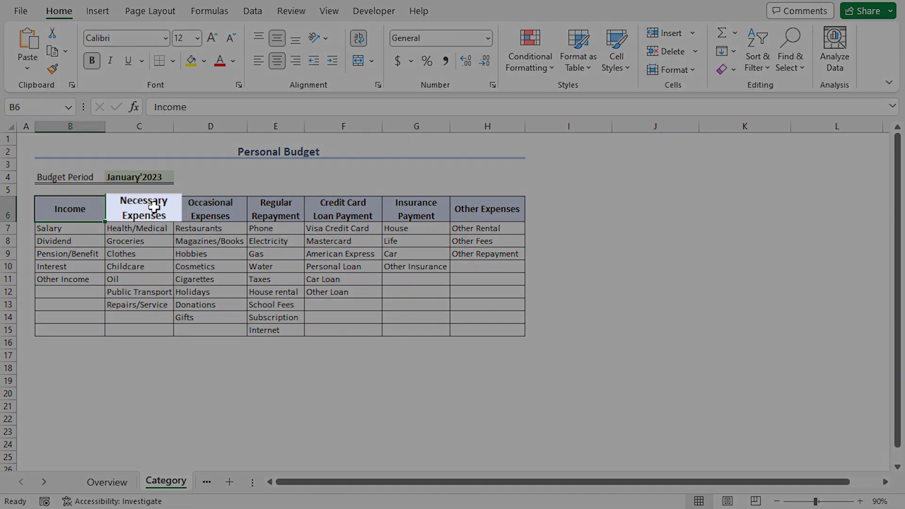
Step: Review the Necessary, Occasional, Regular Repayment, Credit Card Loan, Insurance and Other Expenses headers
click(162, 209)
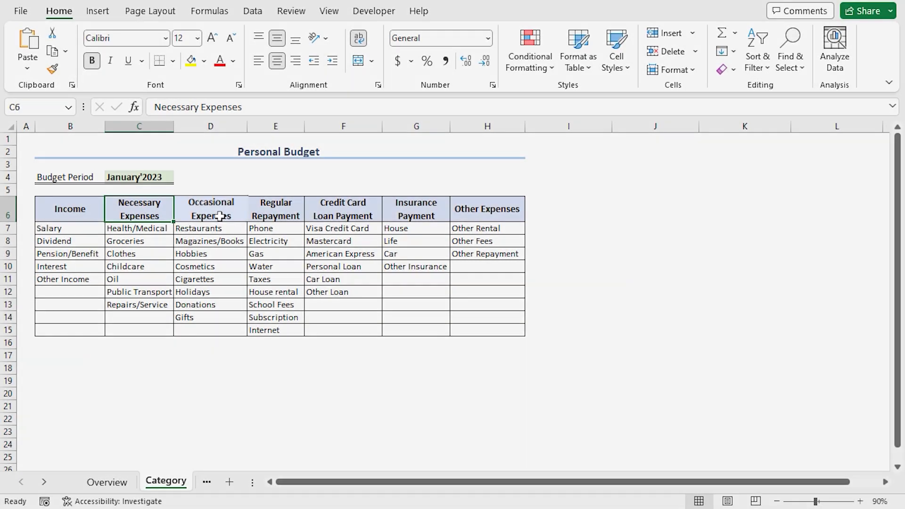
click(213, 213)
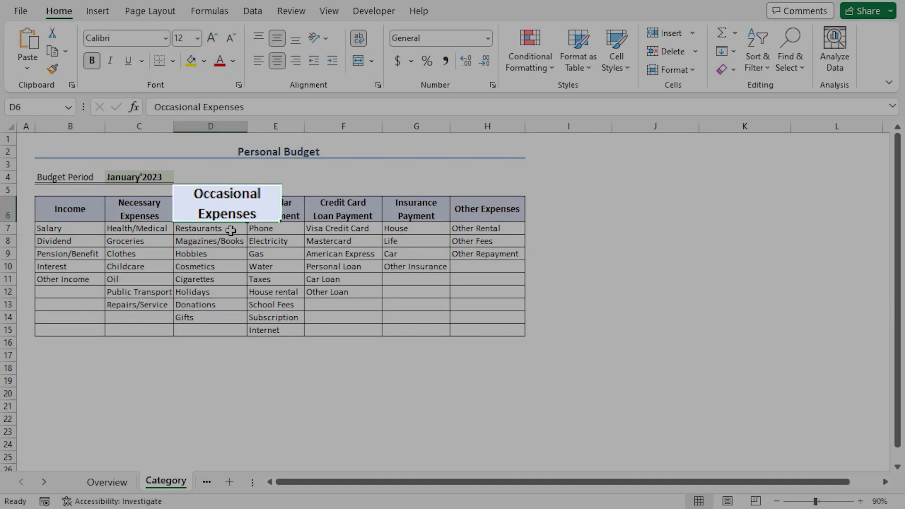
click(279, 212)
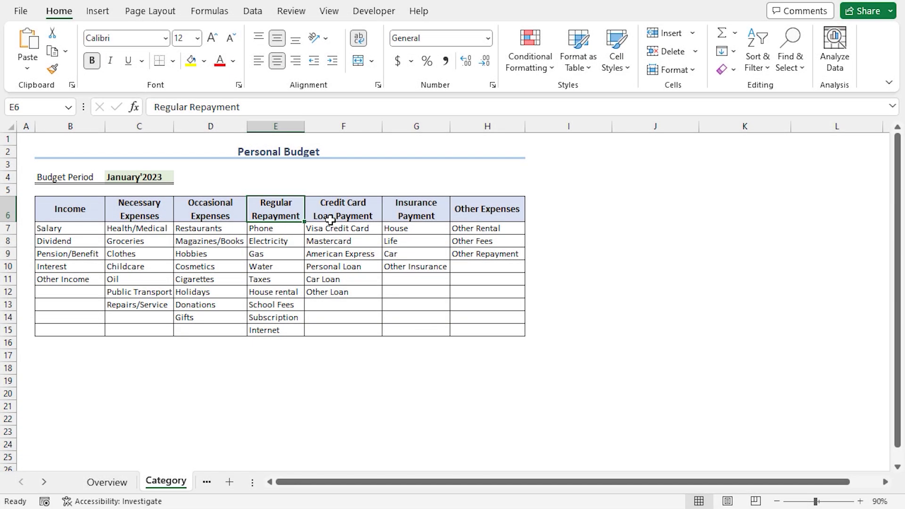
click(356, 212)
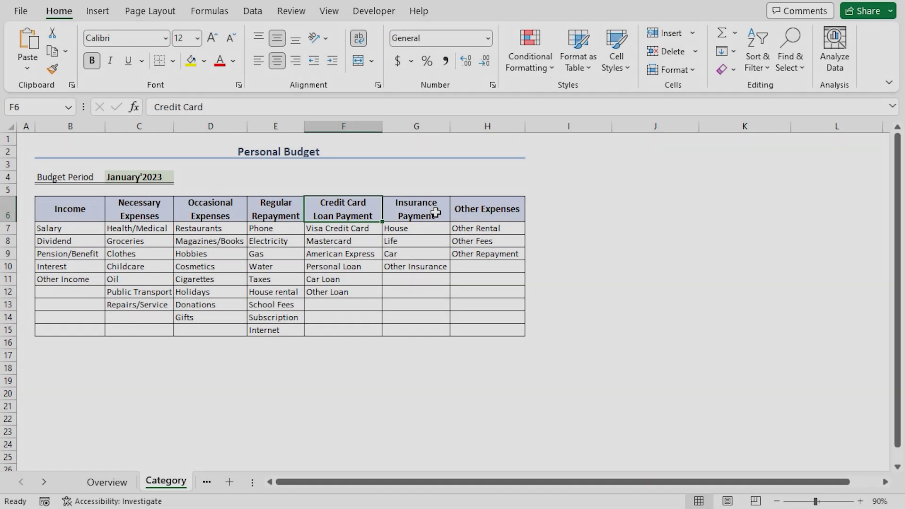
click(444, 212)
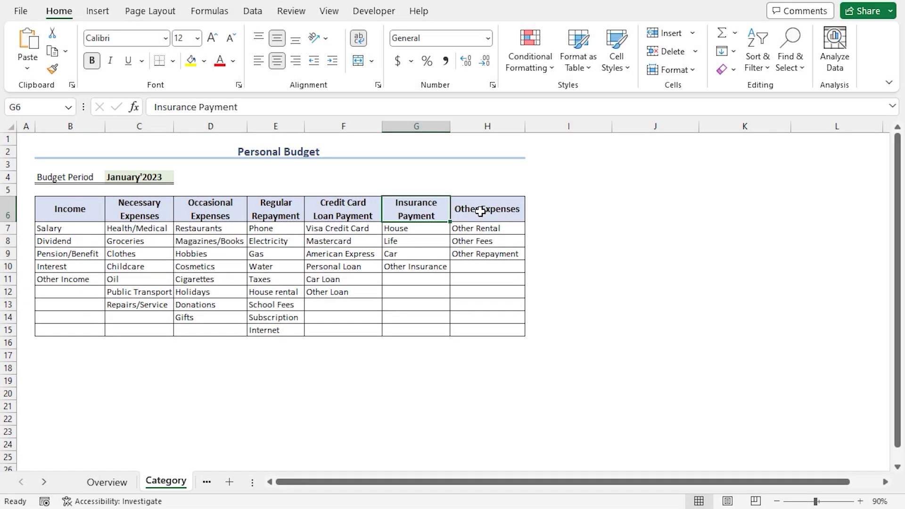
click(485, 210)
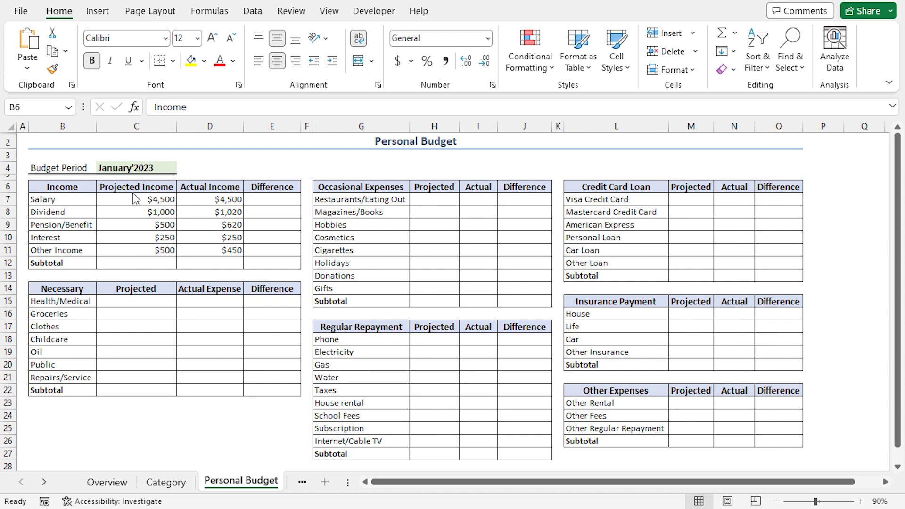
Step: Put =SUM(C7:C11) in C12 and copy it to D12, giving $6,750 and $6,840
click(158, 264)
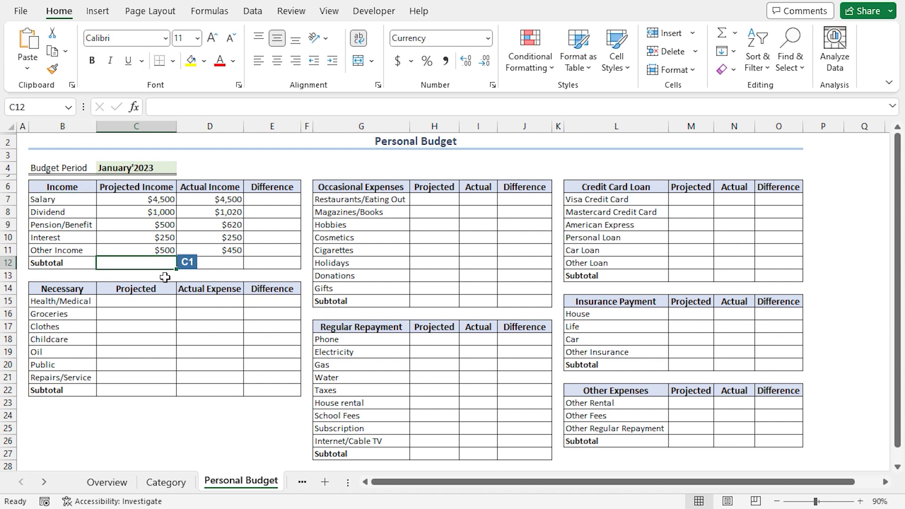
text(=su)
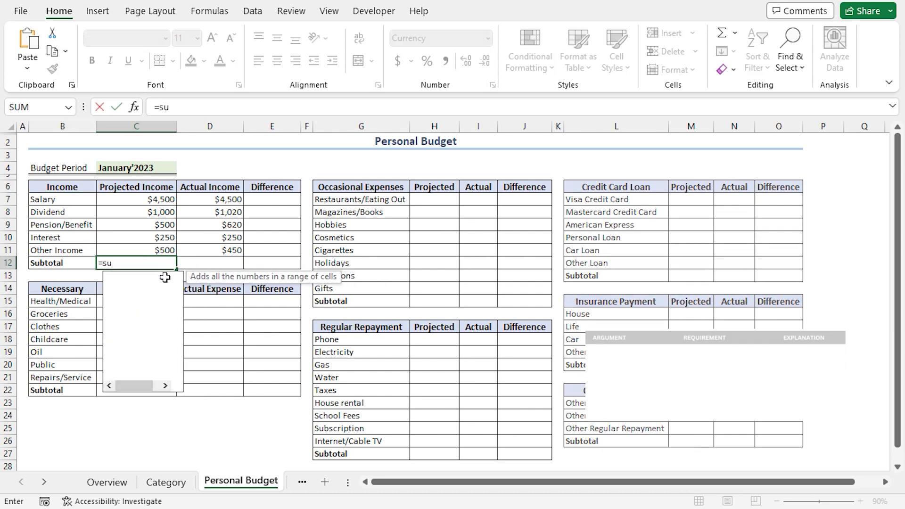
key(Tab)
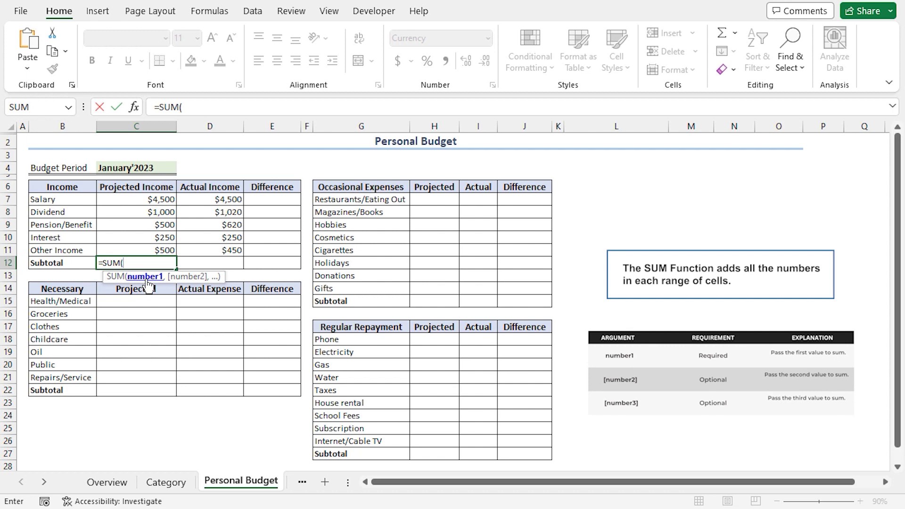
drag(162, 203, 155, 245)
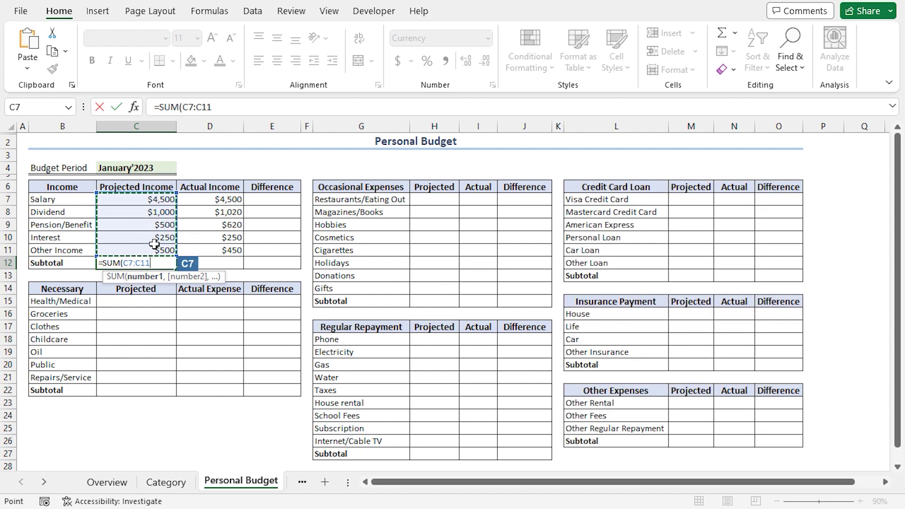
text())
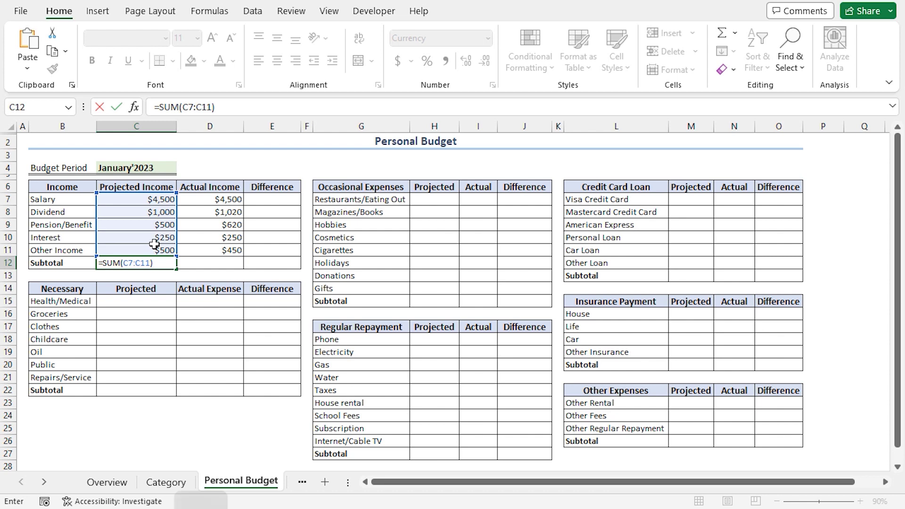
key(Return)
click(156, 264)
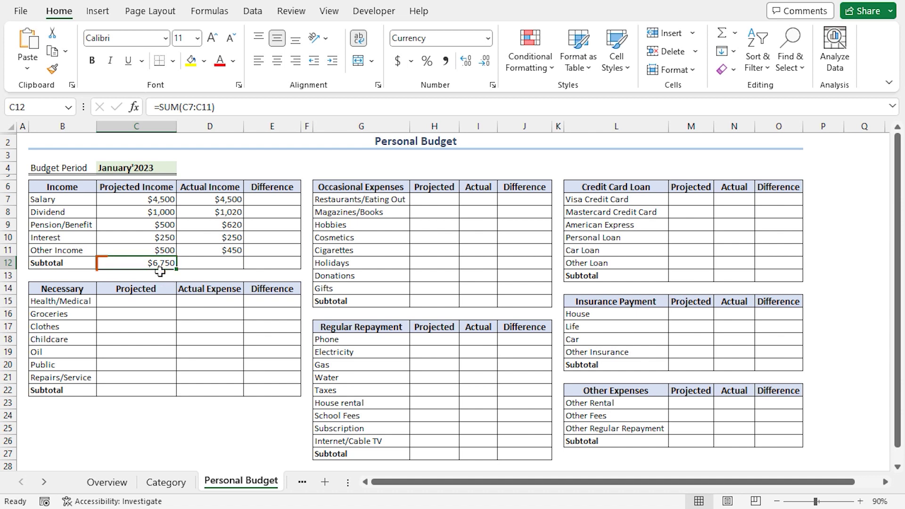
drag(176, 270, 217, 265)
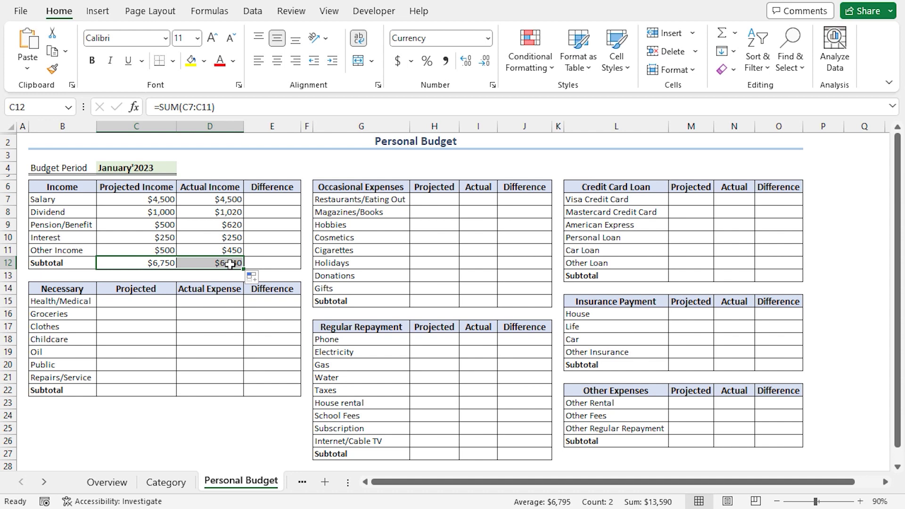
click(229, 264)
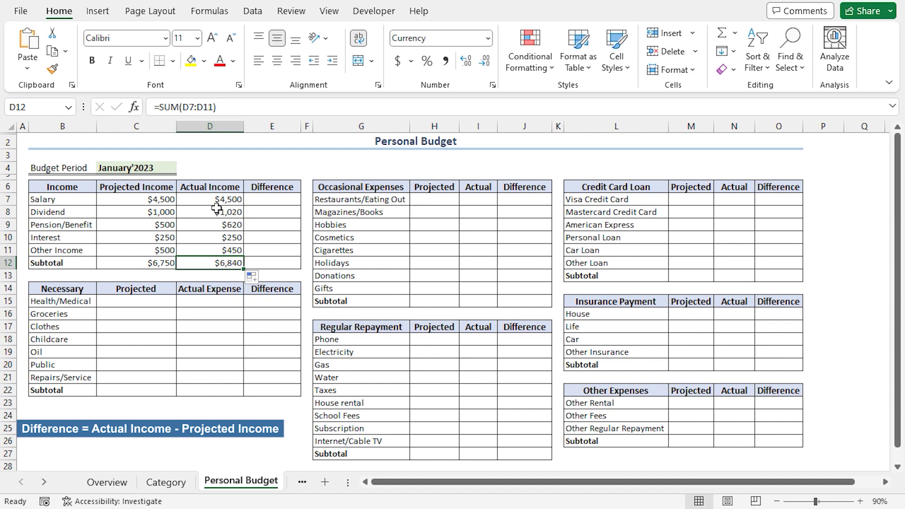
Step: Enter =D7-C7 in E7 and fill it down to E12, totalling $90
click(266, 201)
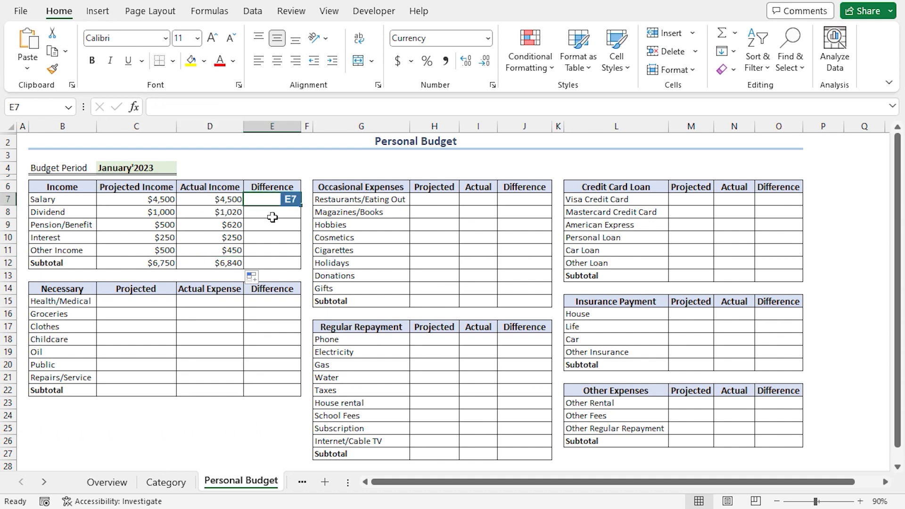
text(=)
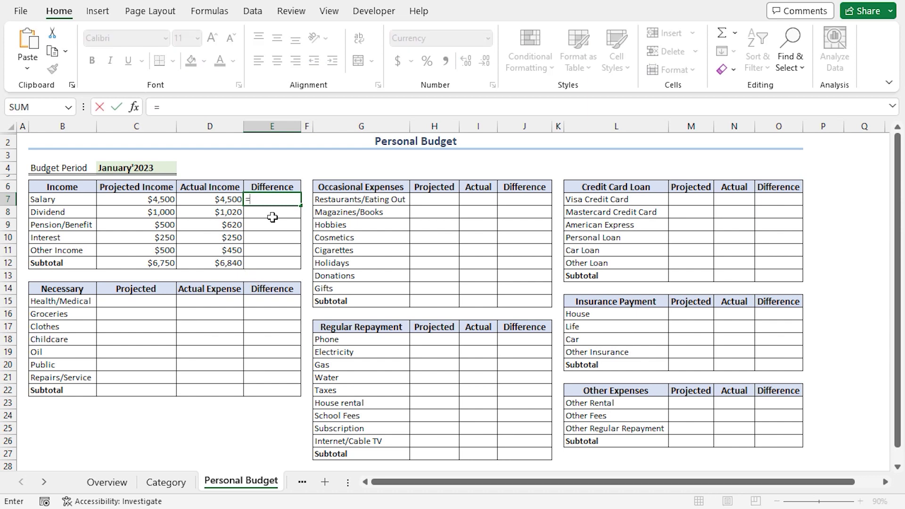
click(235, 202)
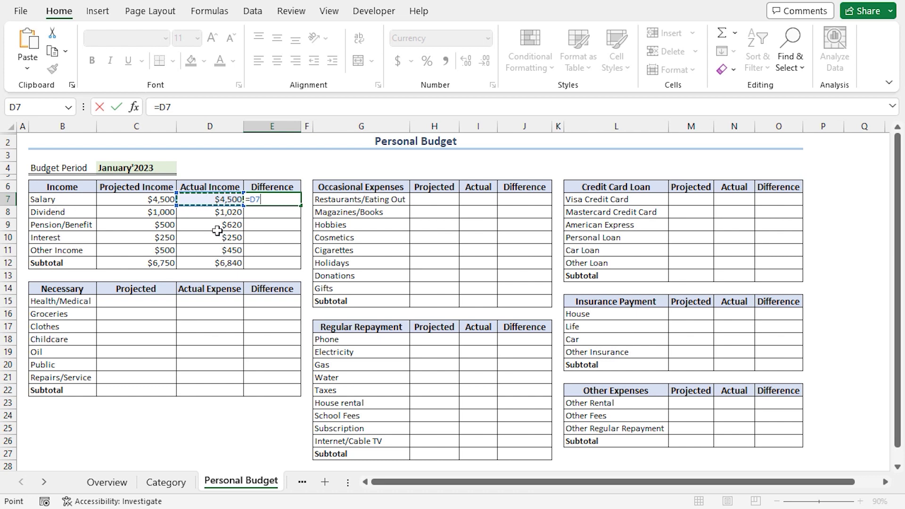
text(-)
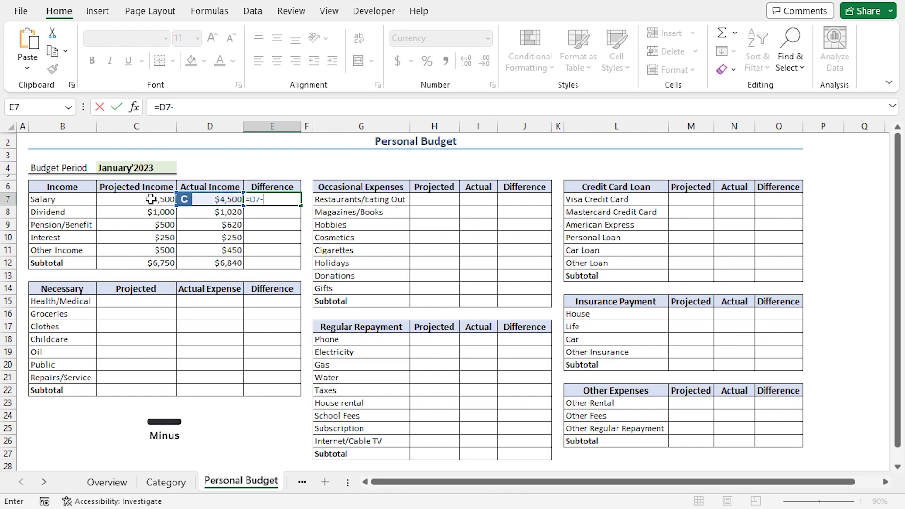
click(139, 200)
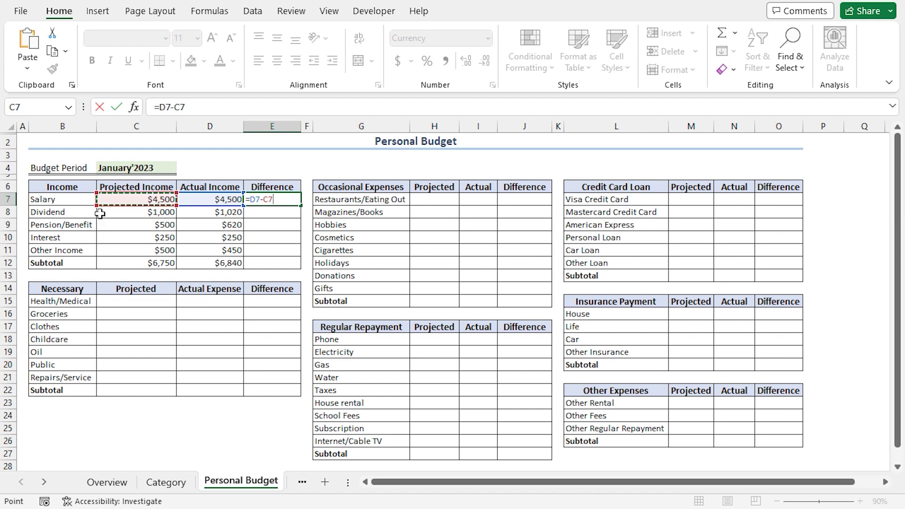
key(Return)
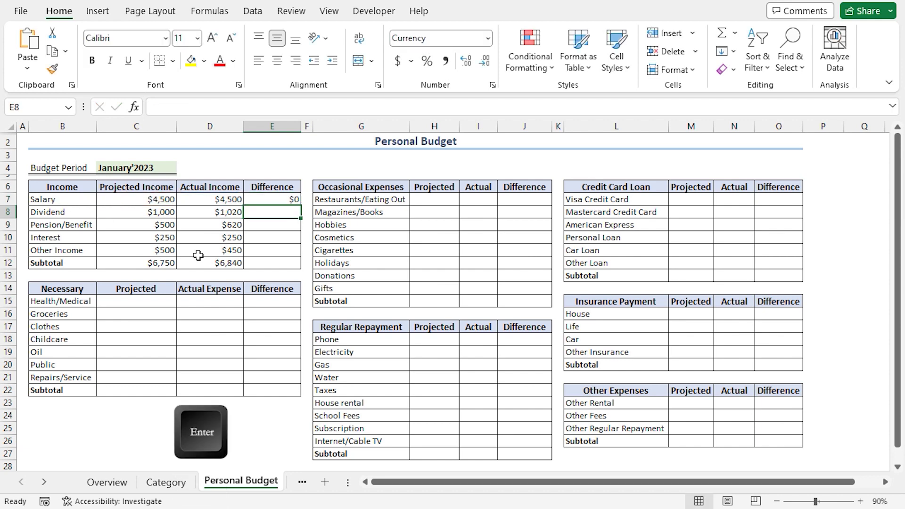
click(280, 199)
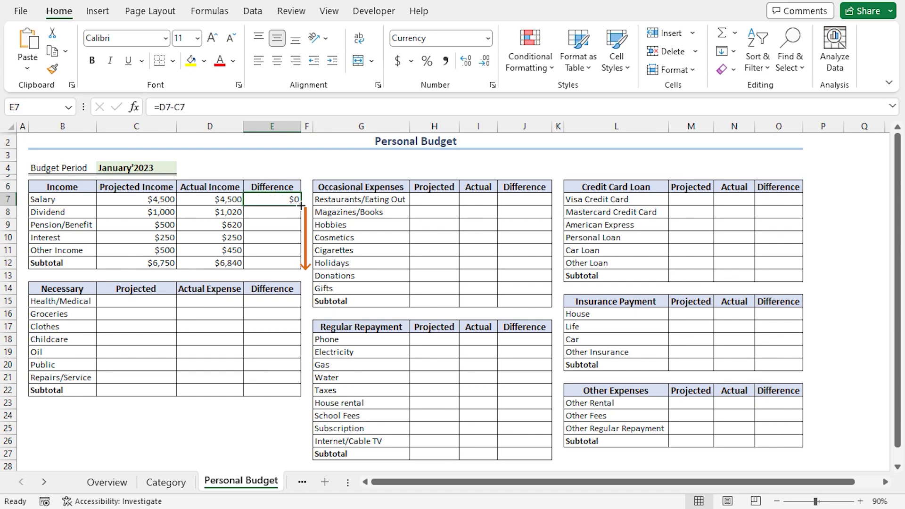
drag(302, 206, 301, 267)
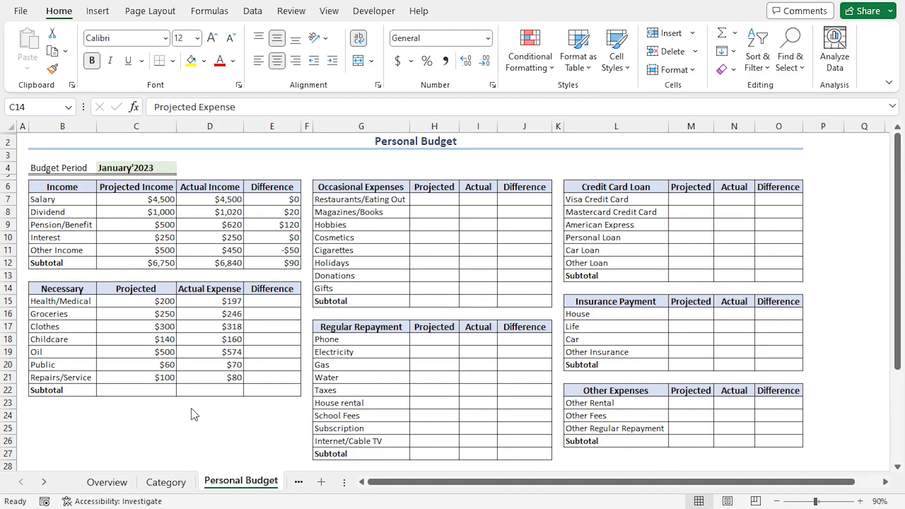
Step: Put =SUM(C15:C21) in C22 and copy it to D22, giving $1,550 and $1,645
click(210, 289)
click(160, 289)
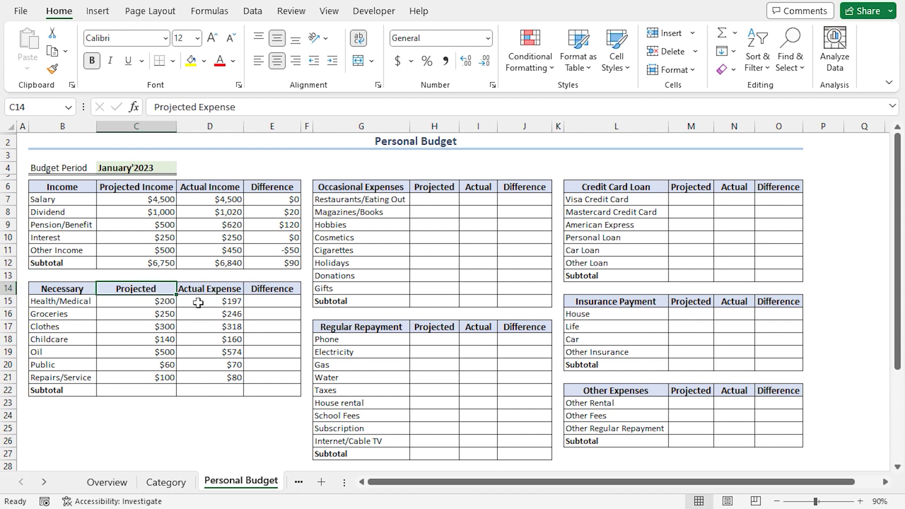
click(88, 301)
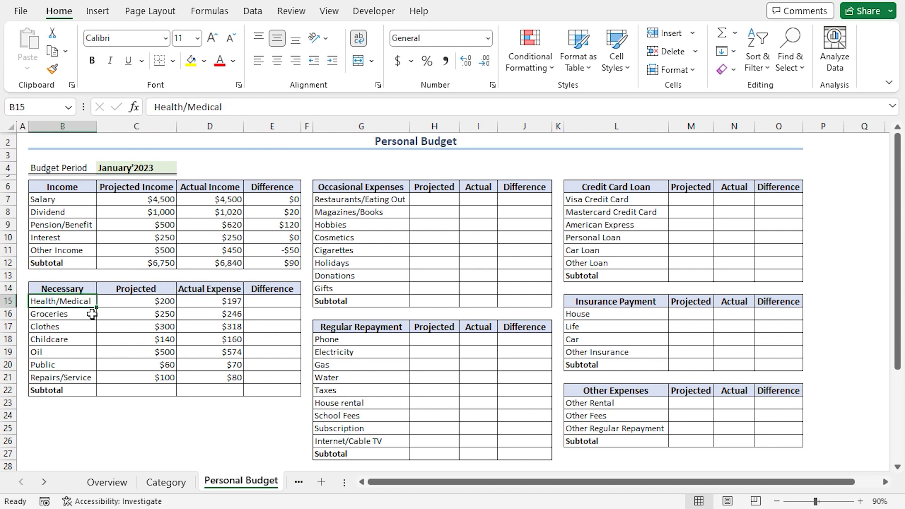
click(155, 391)
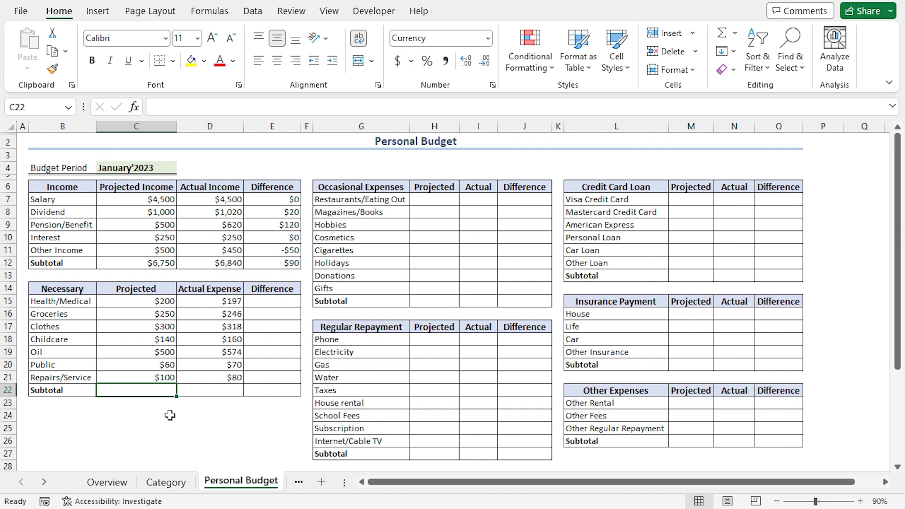
text(=sum)
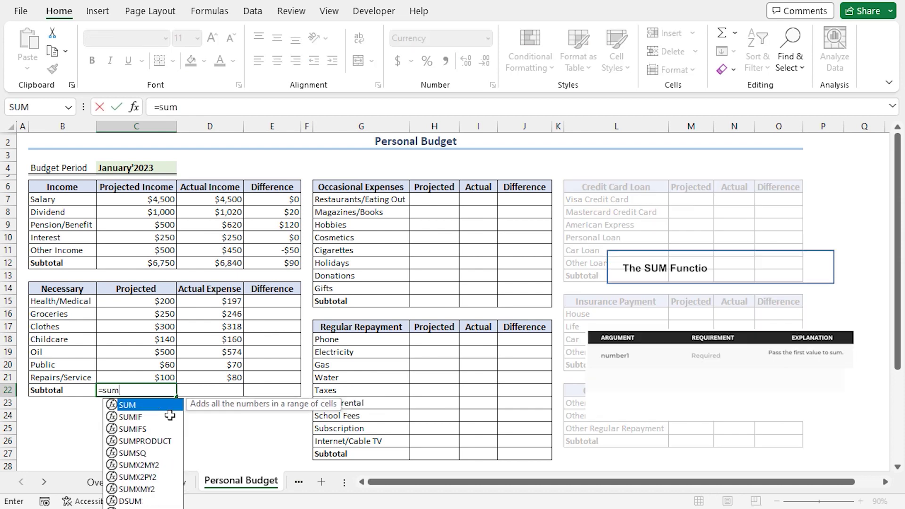
key(Tab)
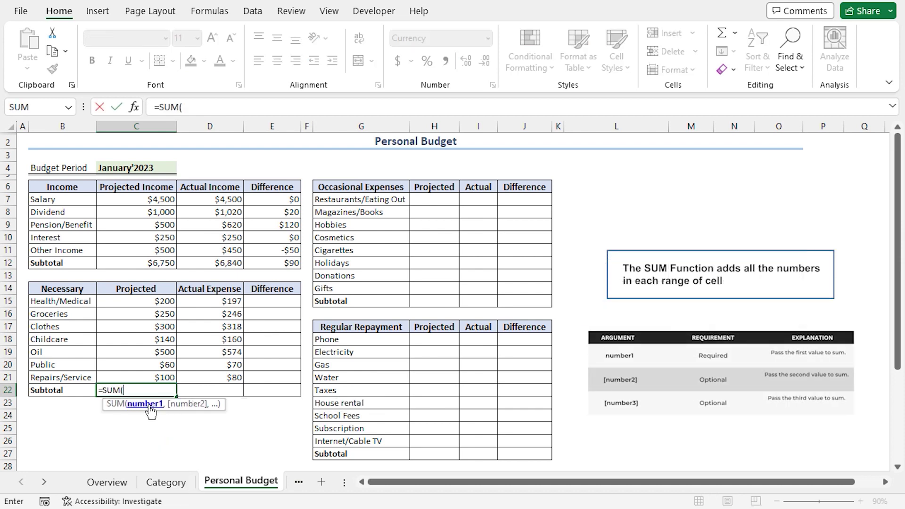
drag(156, 302, 153, 375)
text())
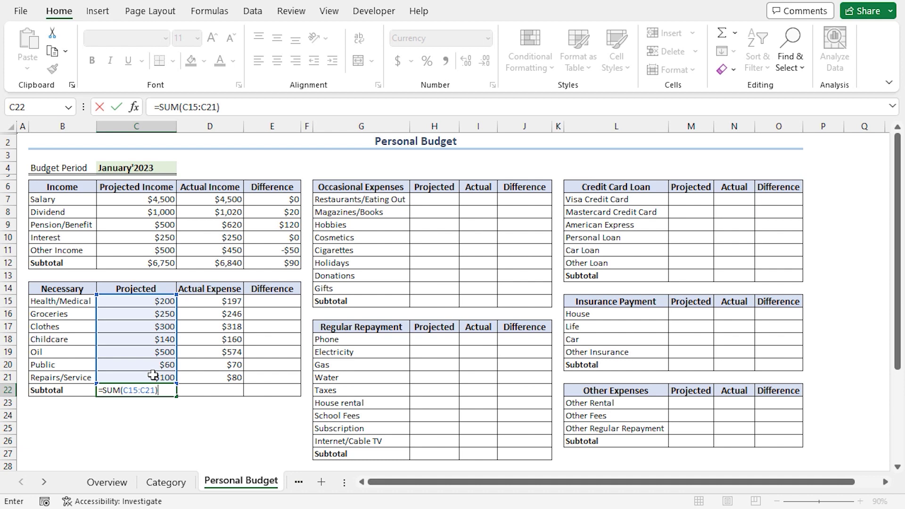
key(Return)
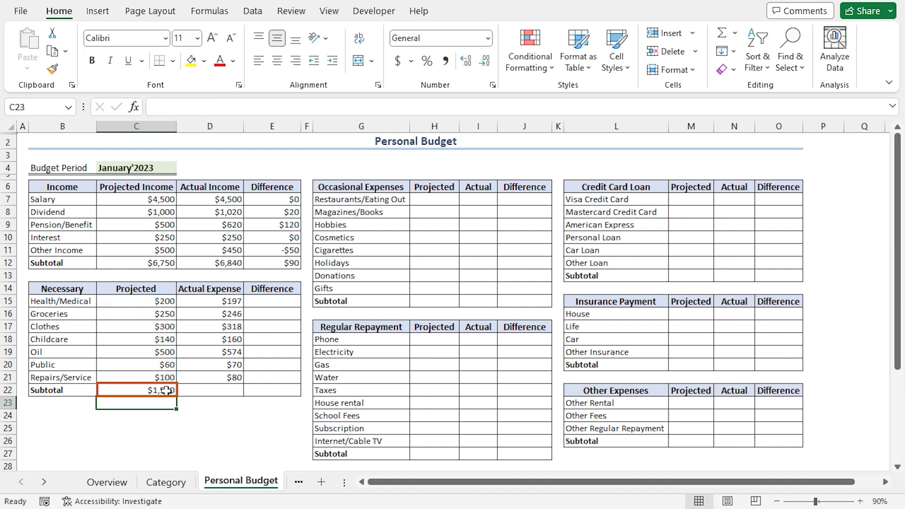
click(166, 391)
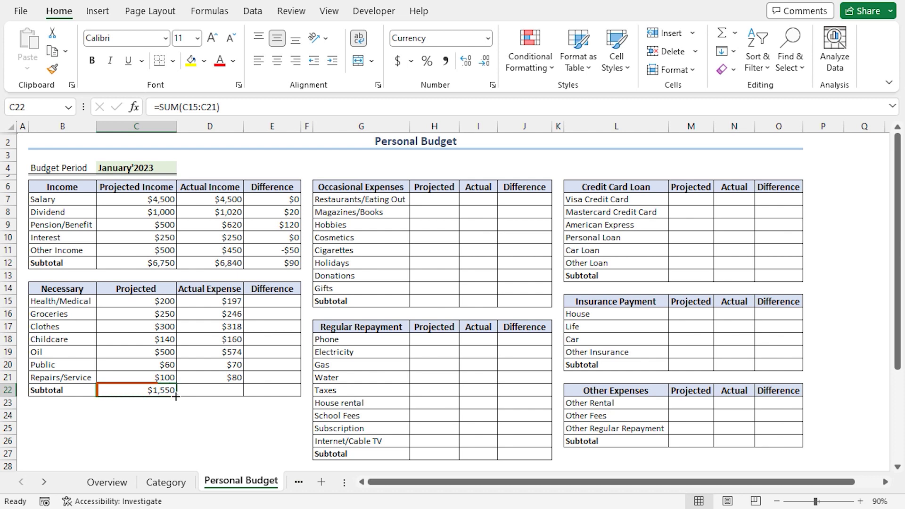
drag(176, 397, 221, 396)
click(218, 390)
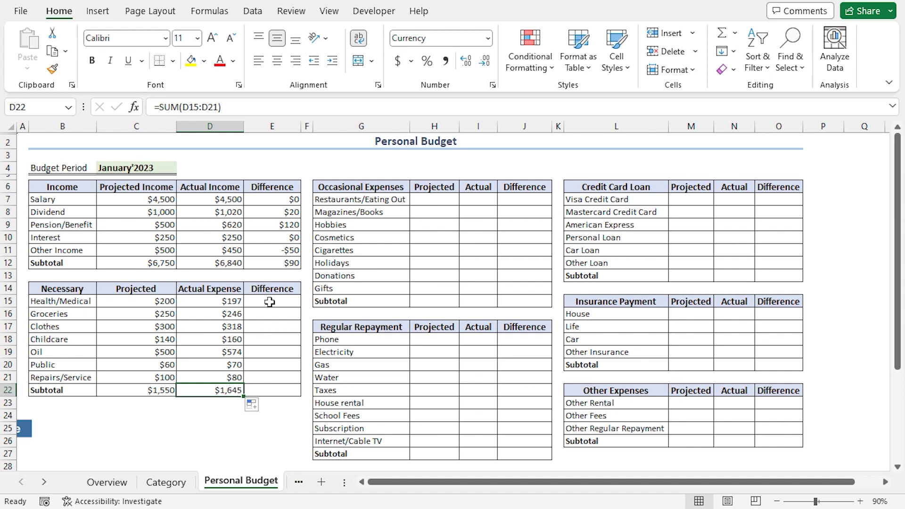
Step: Enter =D15-C15 in E15 and fill it down the Necessary Difference column
click(268, 305)
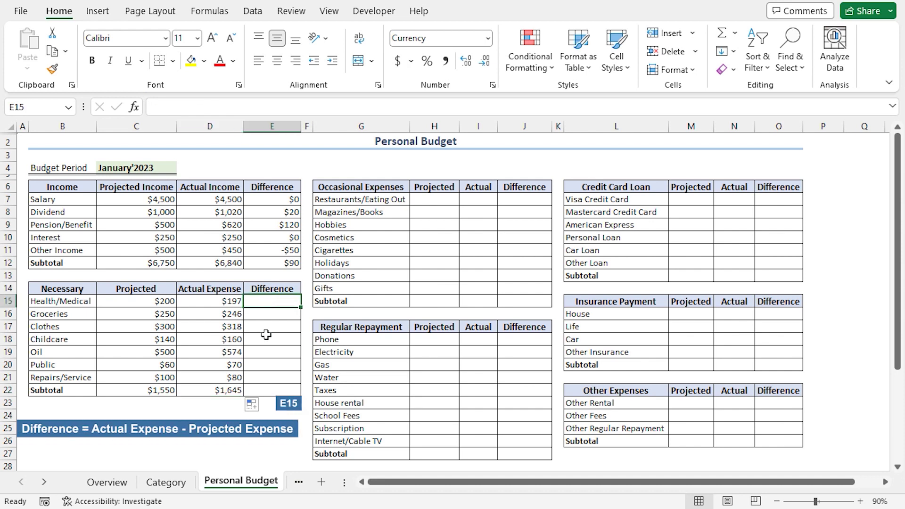
text(=)
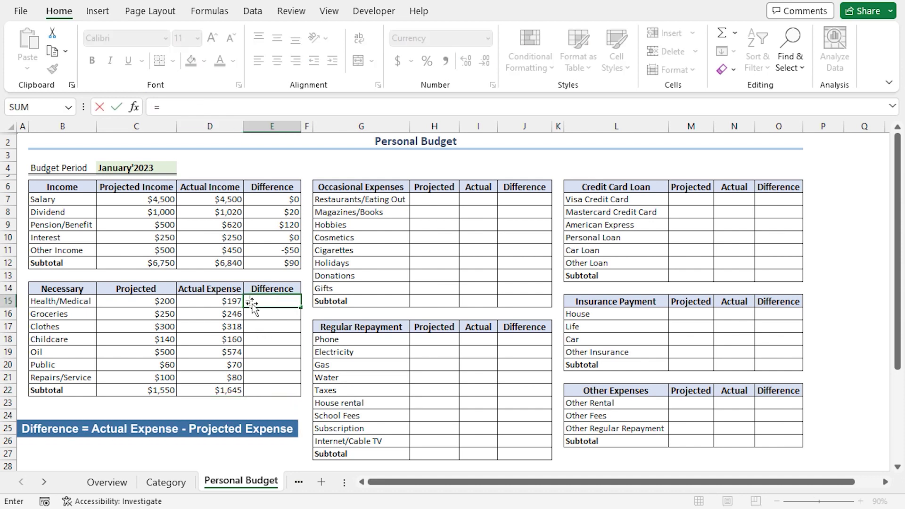
click(217, 303)
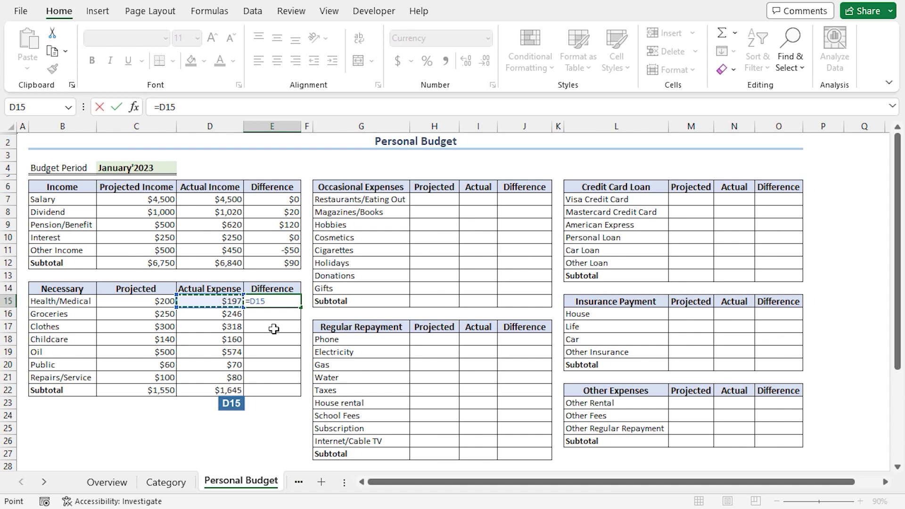
text(-)
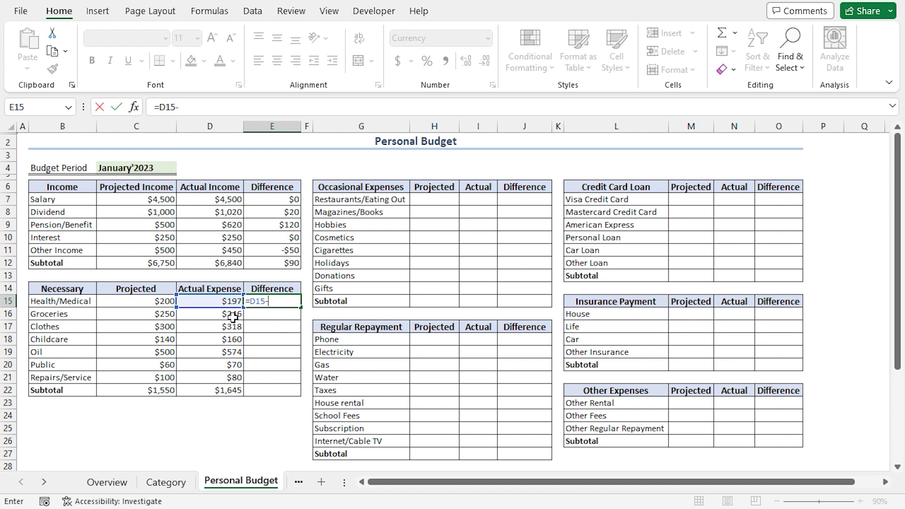
click(165, 301)
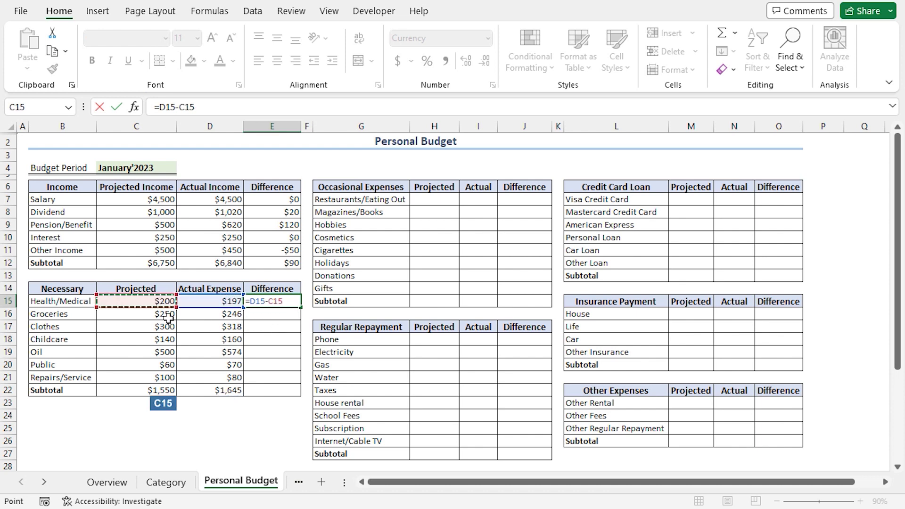
key(Return)
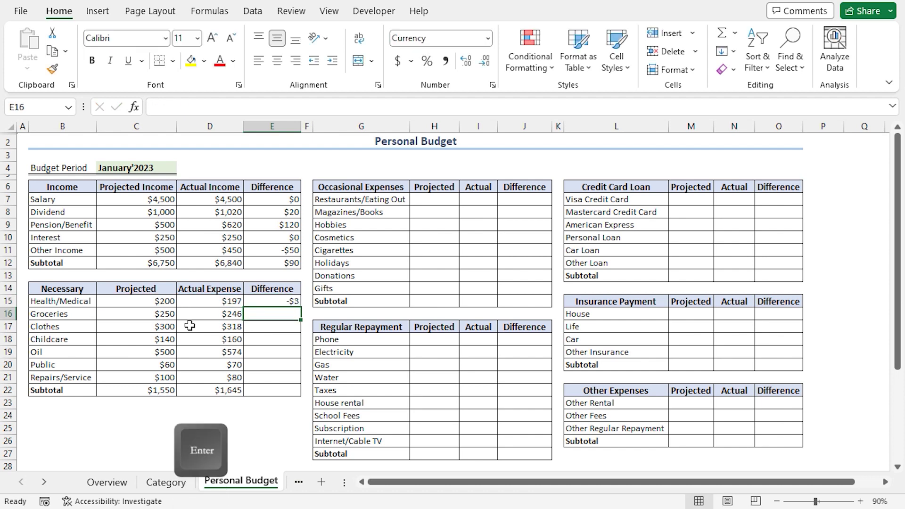
drag(300, 308, 297, 391)
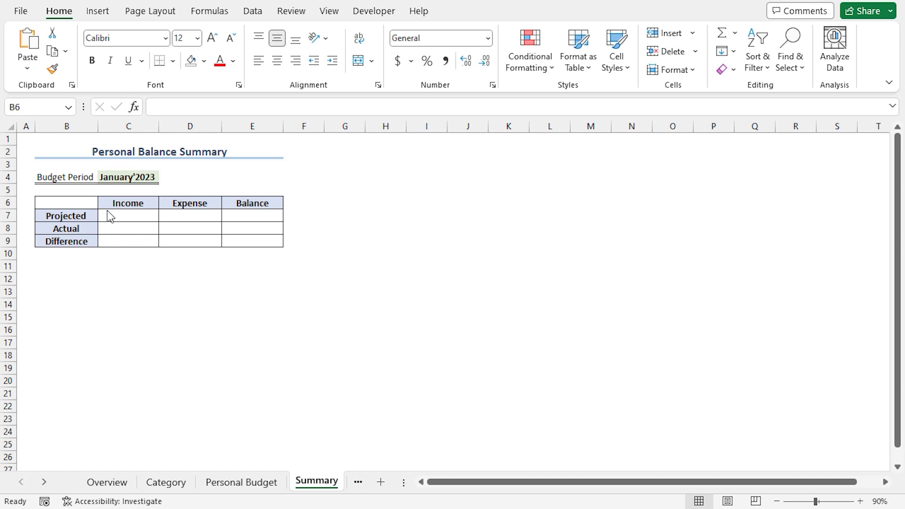
Step: Set Summary C7 to reference Personal Budget C12, showing $6,750 projected income
click(131, 216)
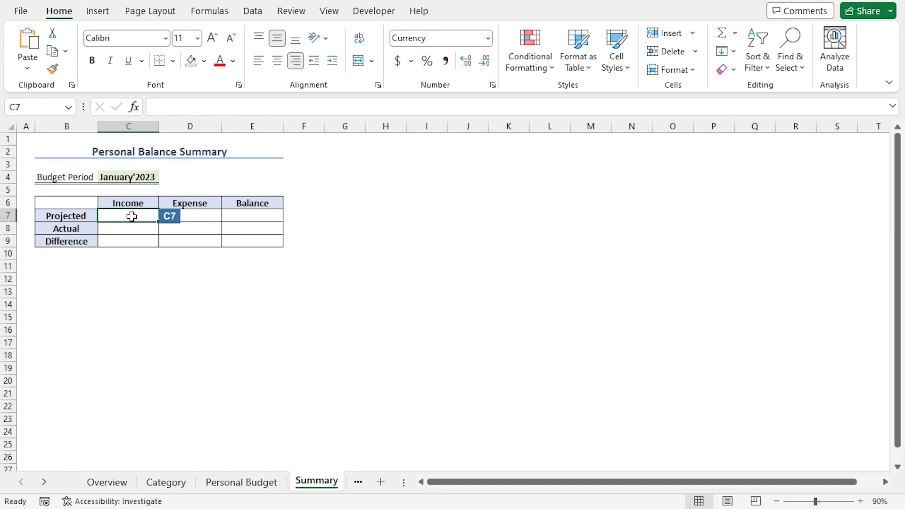
text(=)
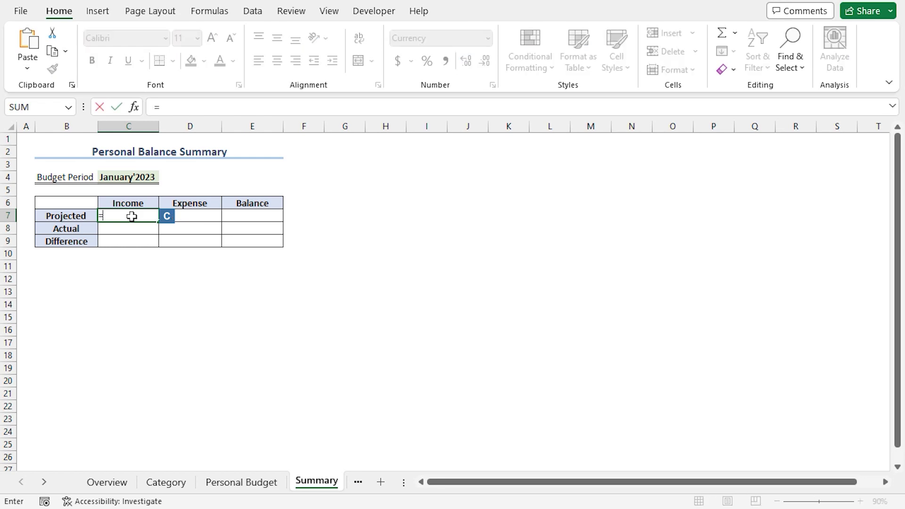
click(243, 485)
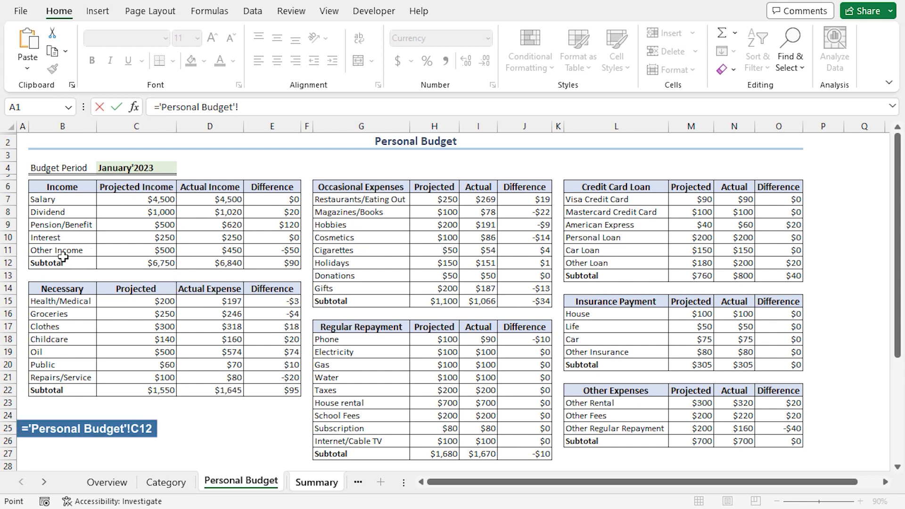
click(144, 263)
key(Return)
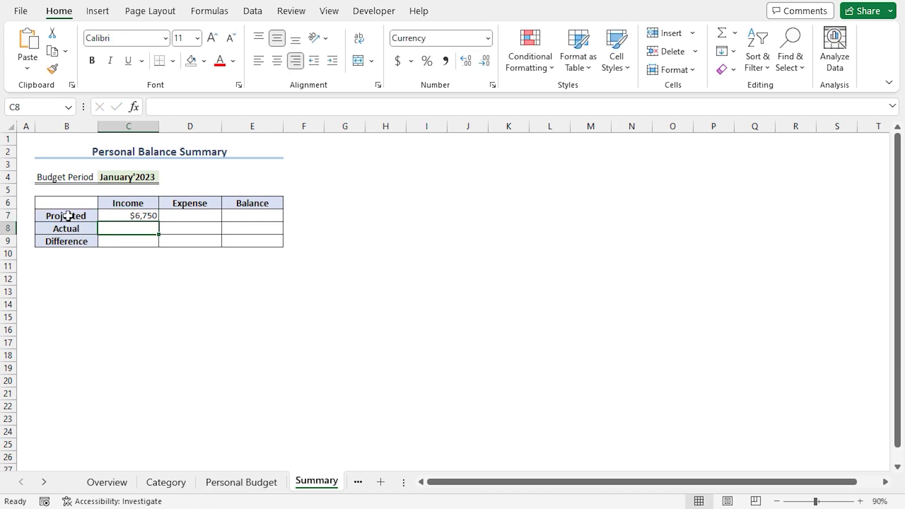
Step: Set D7 to add Personal Budget C22, H15, H27, M13, M20 and M26, giving $6,095
click(189, 216)
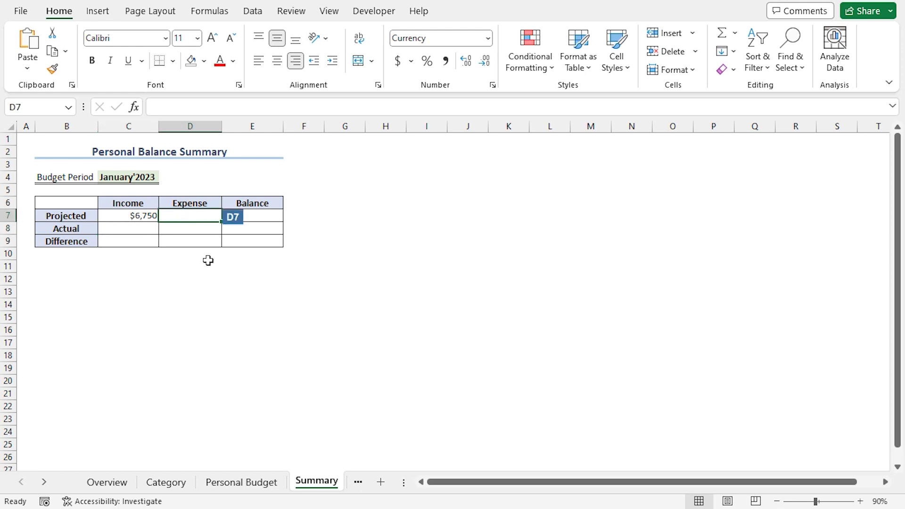
text(=)
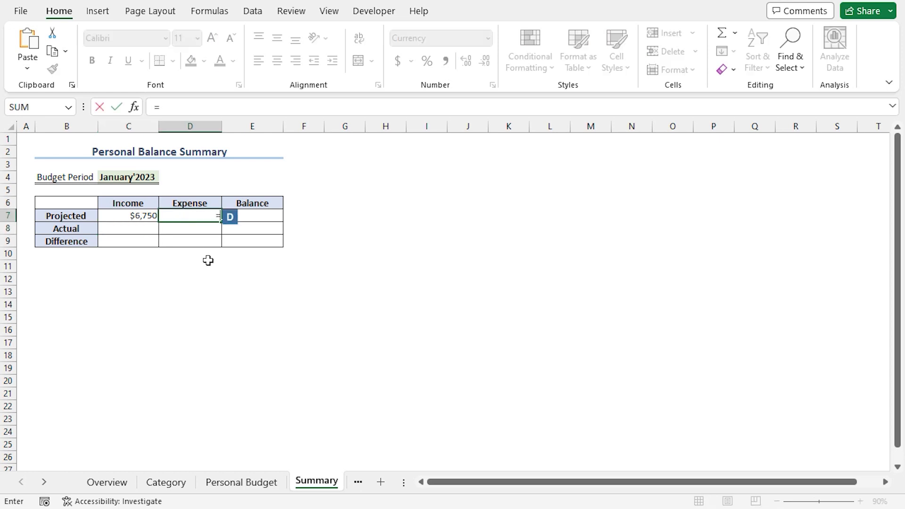
click(247, 487)
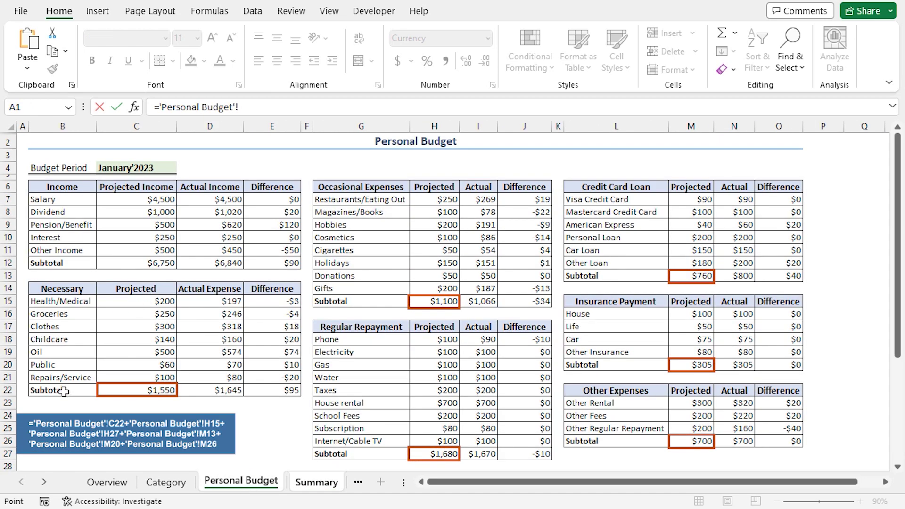
click(152, 389)
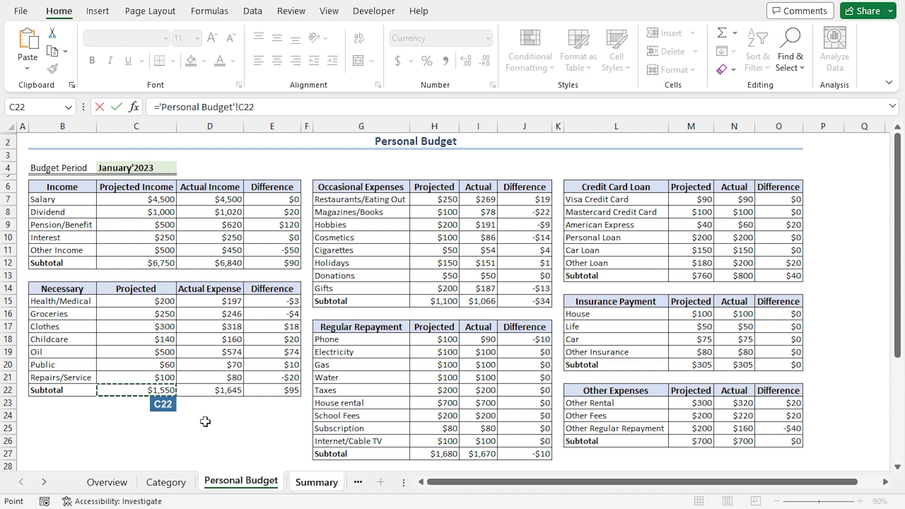
text(+)
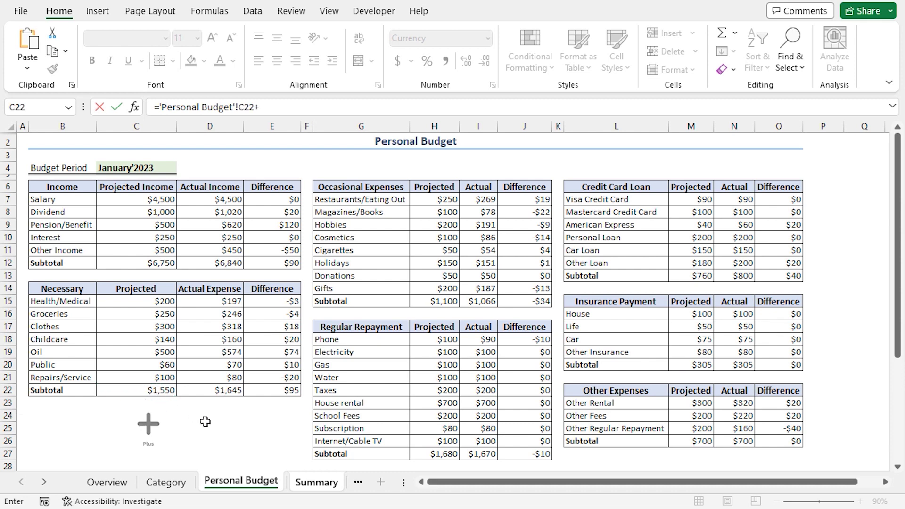
click(440, 301)
text(+)
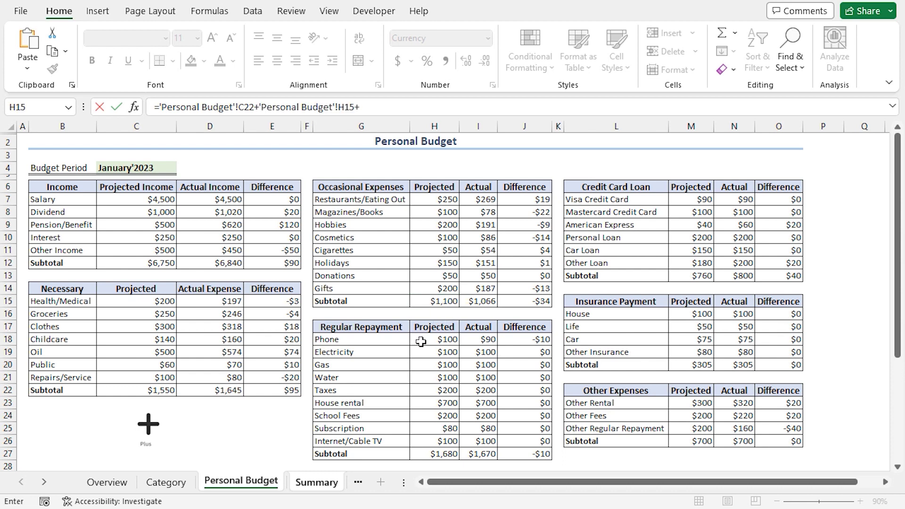
click(449, 452)
text(+)
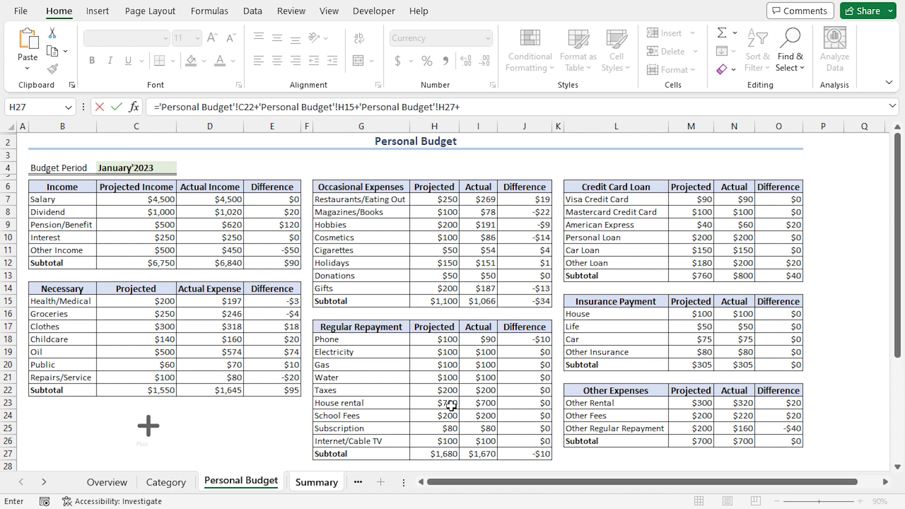
click(699, 277)
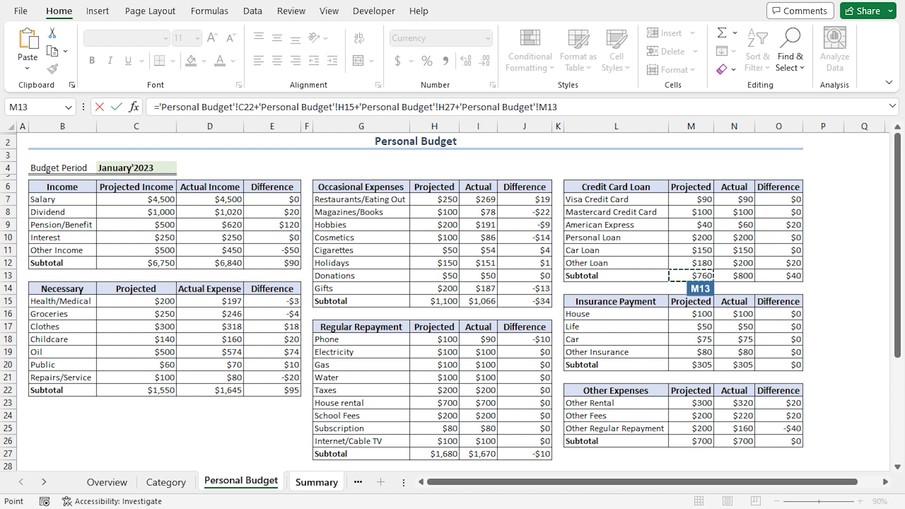
text(+)
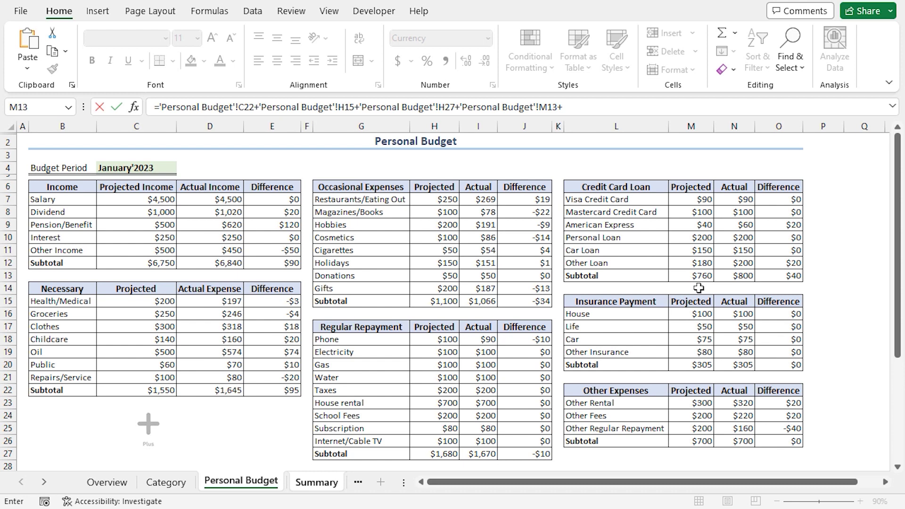
click(703, 366)
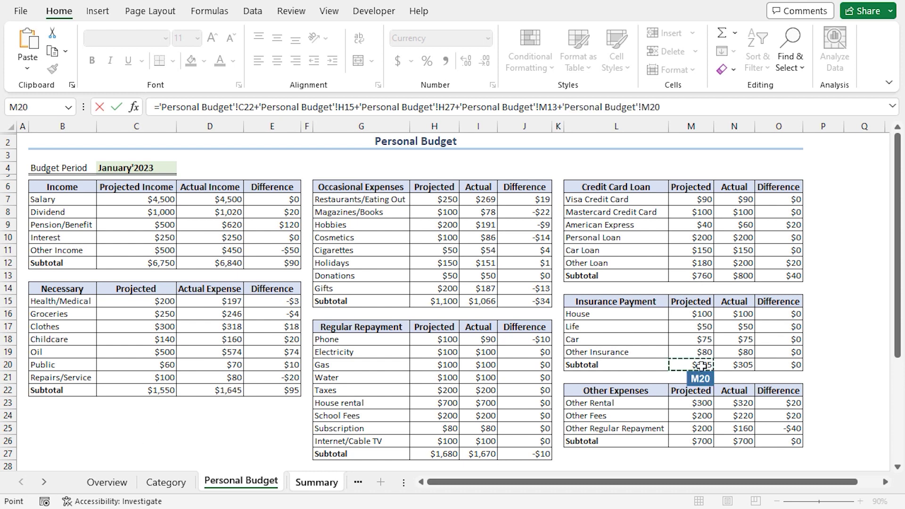
text(+)
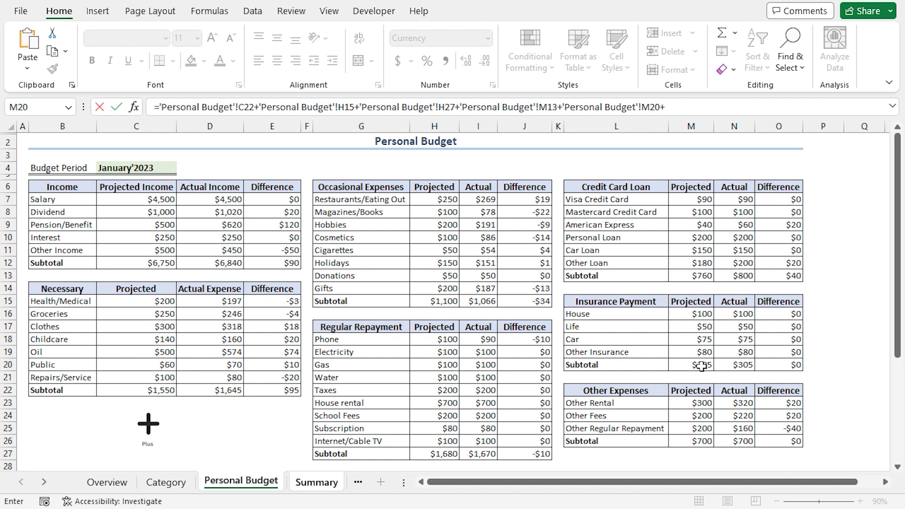
click(698, 443)
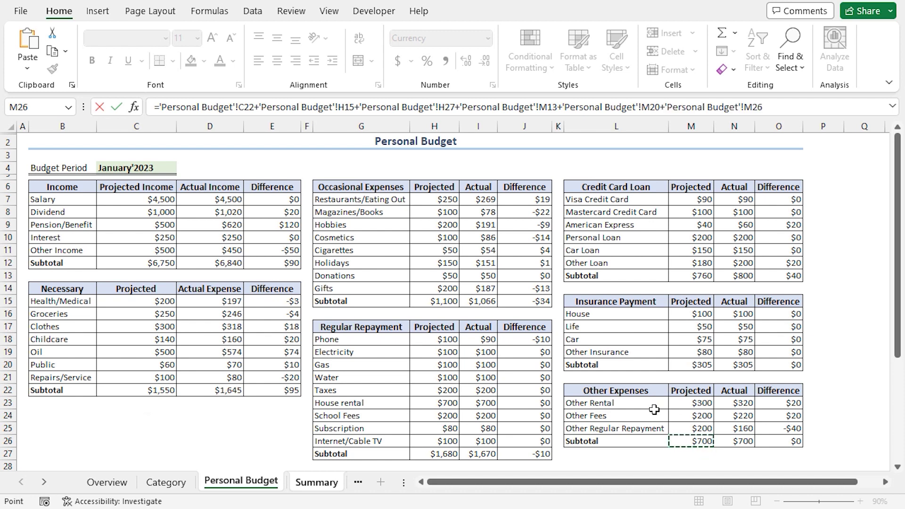
key(Return)
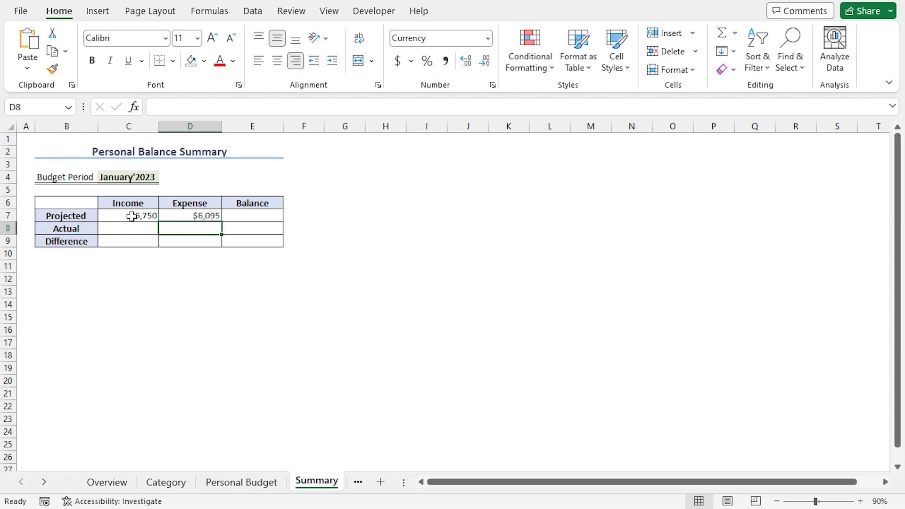
click(189, 216)
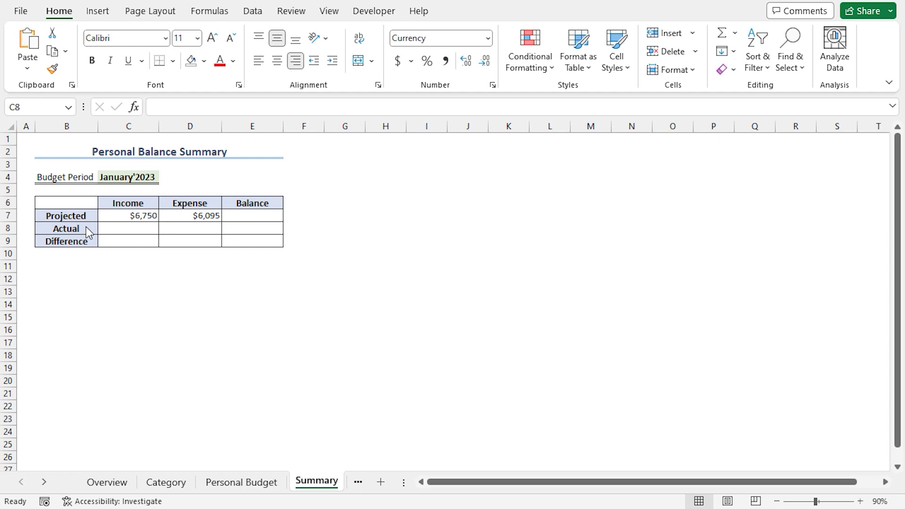
Step: Set Summary C8 to reference Personal Budget D12, showing $6,840 actual income
click(128, 227)
text(=)
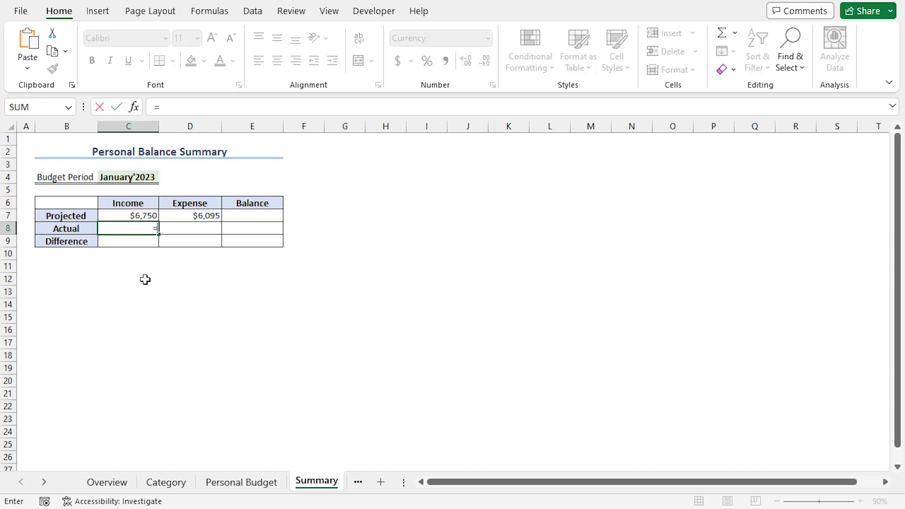
click(241, 482)
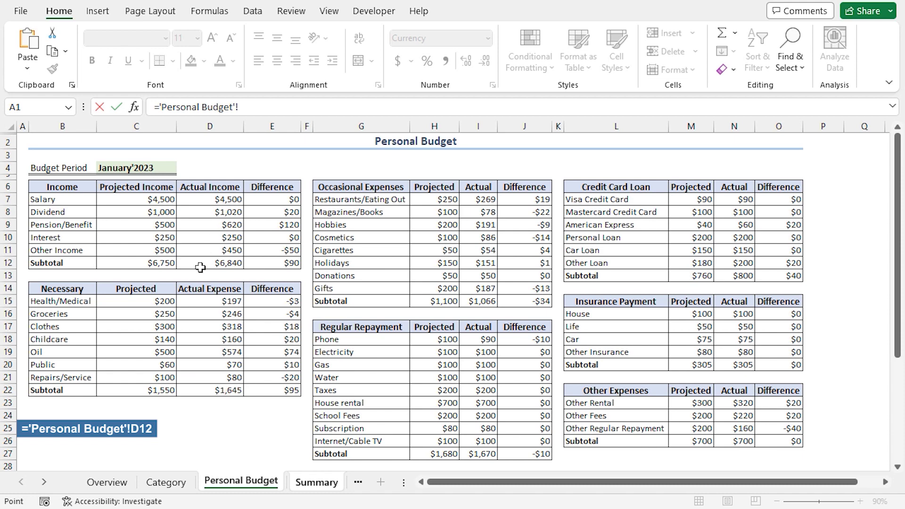
click(222, 265)
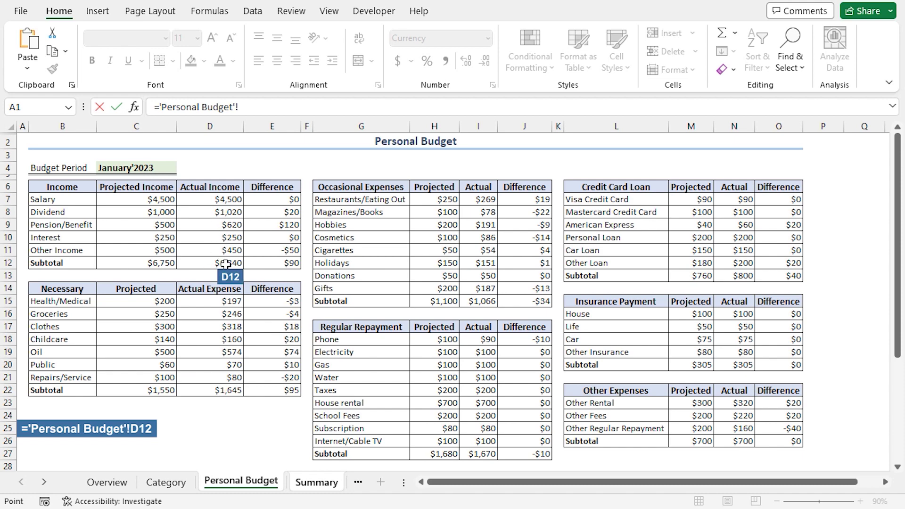
key(Return)
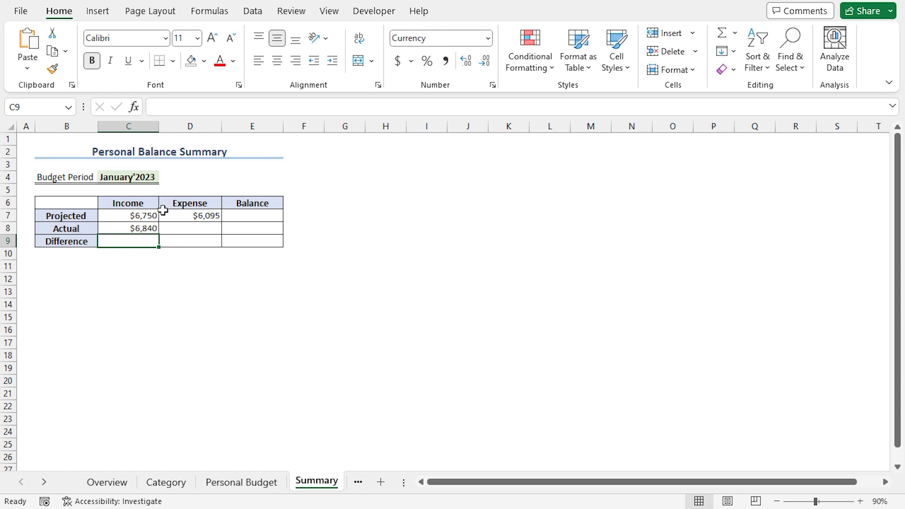
Step: Build D8's formula adding Personal Budget D22, I15, I27, N13, N20 and N26
click(194, 230)
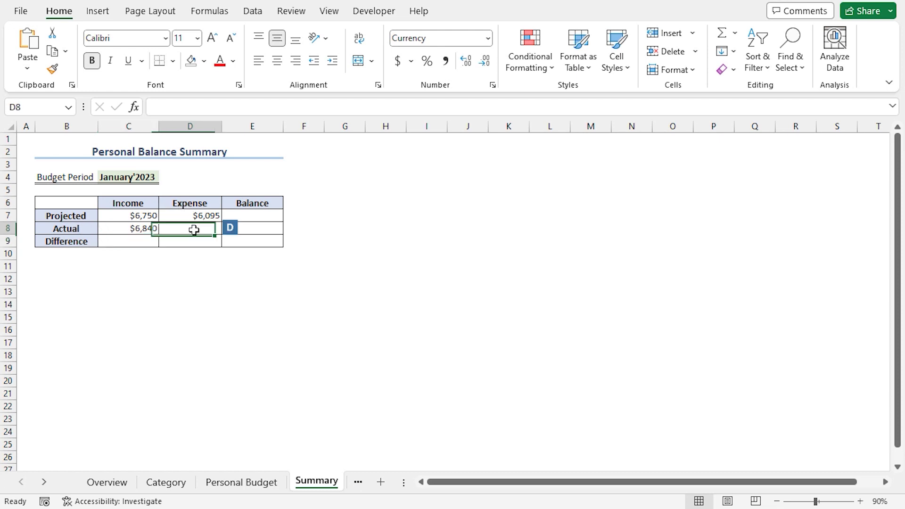
text(=)
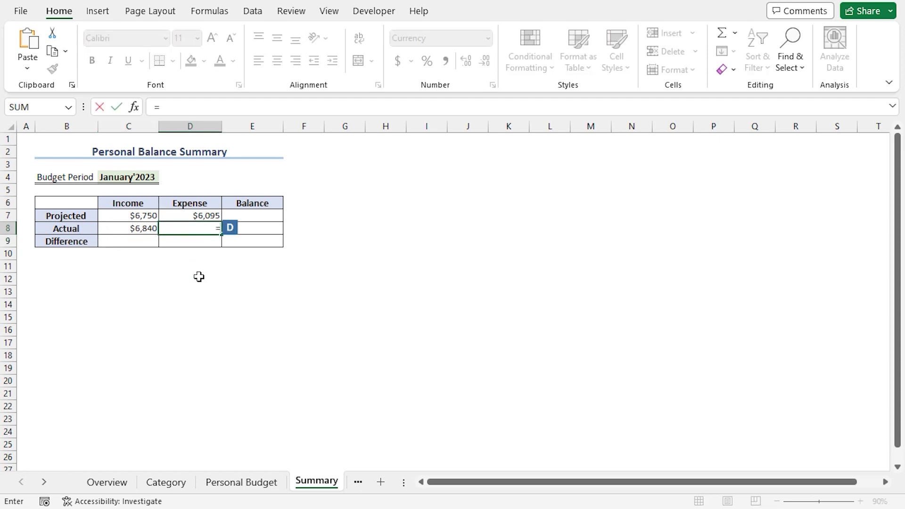
click(248, 487)
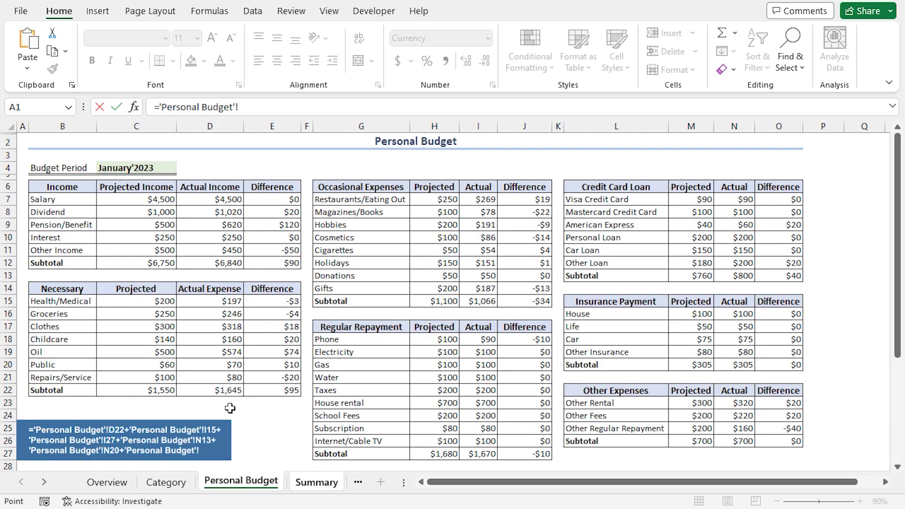
click(224, 395)
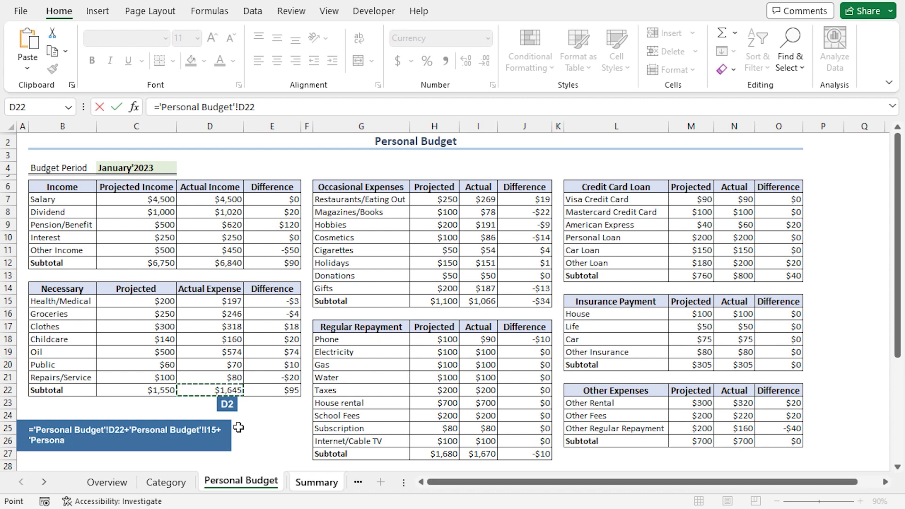
text(+)
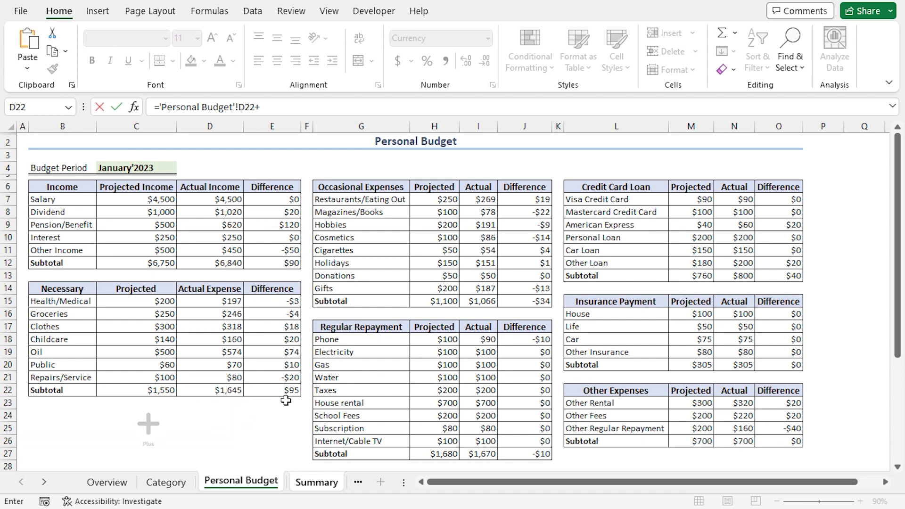
click(490, 304)
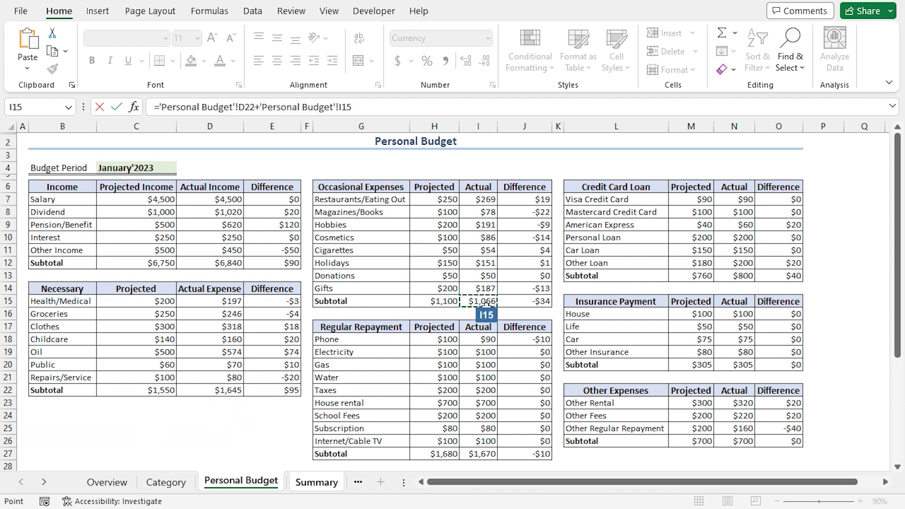
text(+)
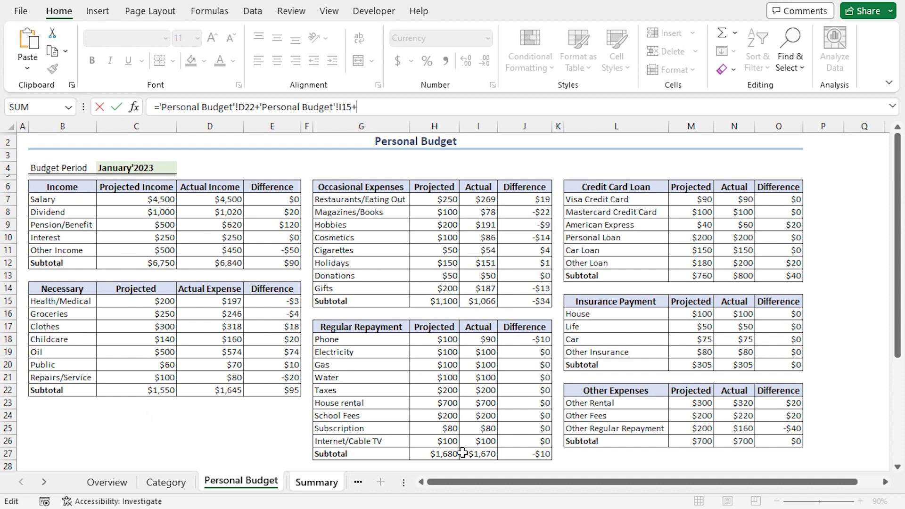
click(488, 453)
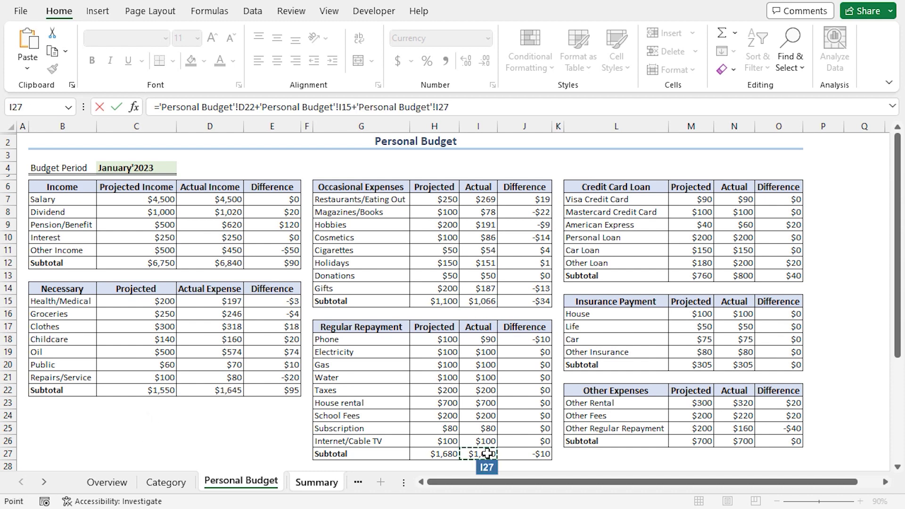
text(+)
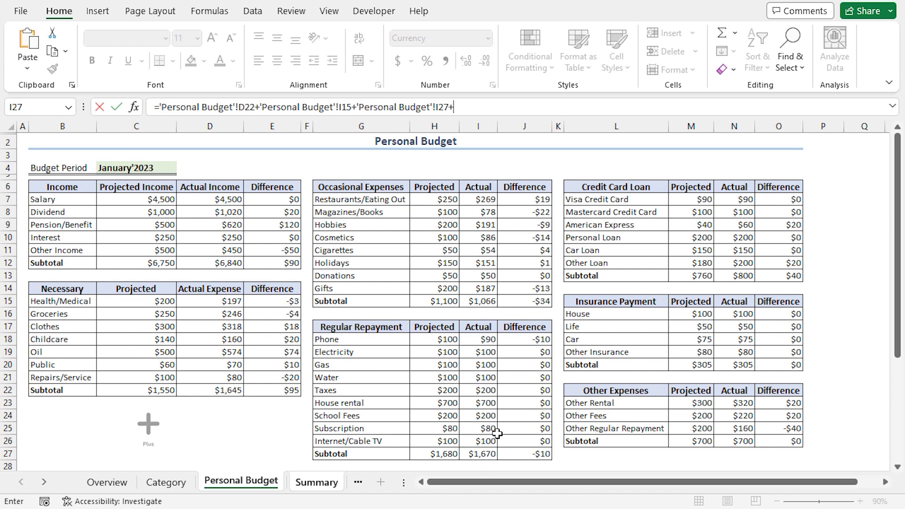
click(748, 276)
text(+)
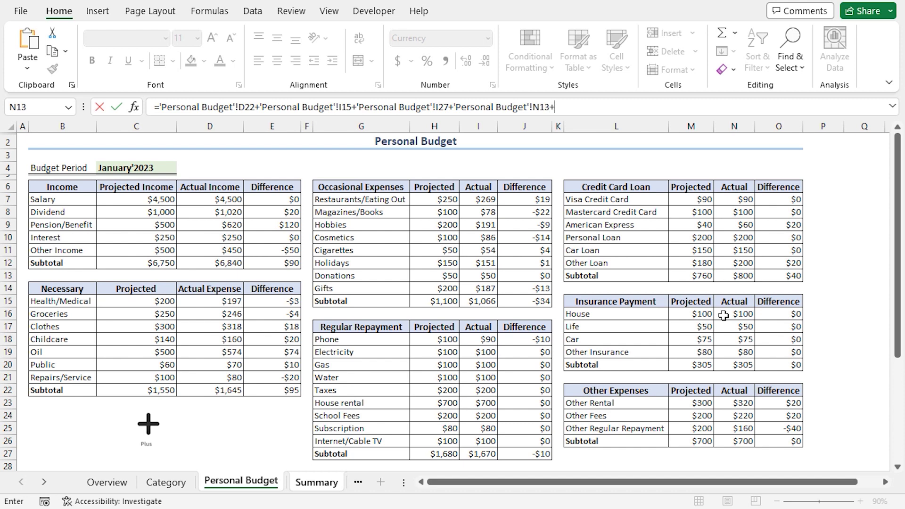
click(734, 367)
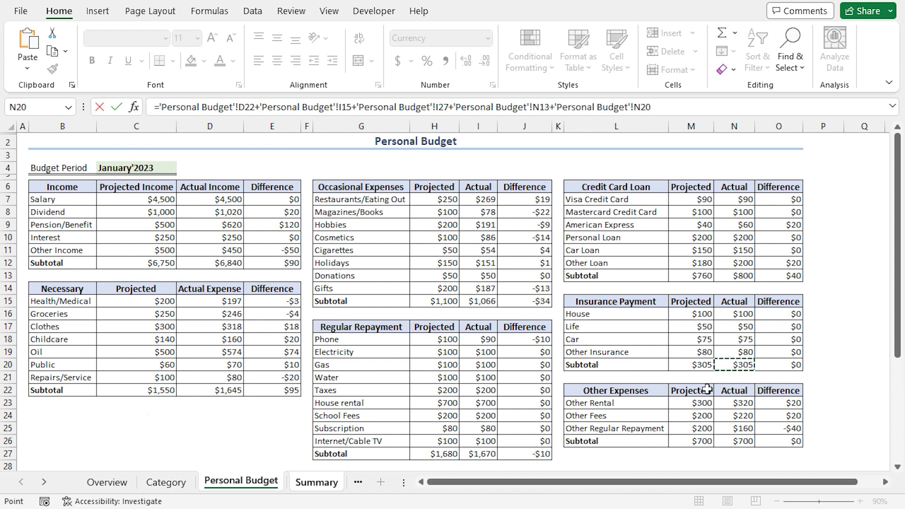
text(+)
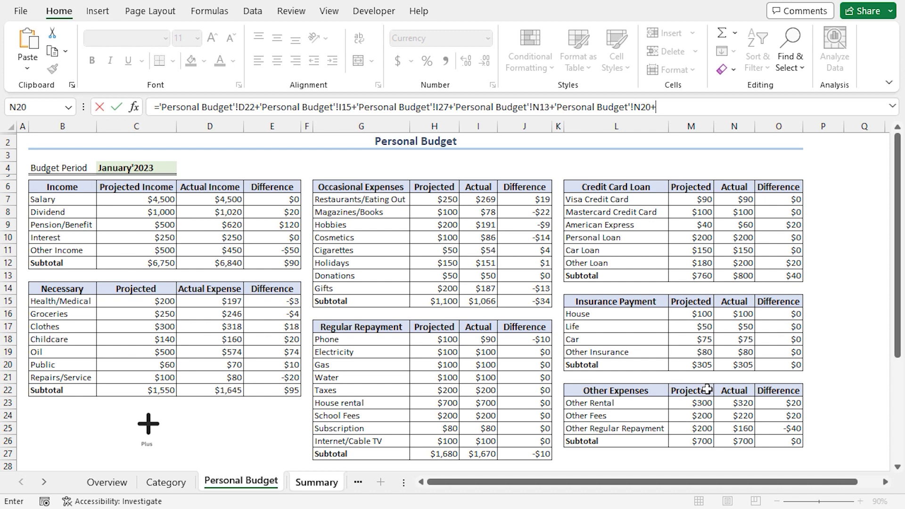
click(739, 443)
Step: Enter =C8-C7 in C9 ($90 Income difference) and copy it into D9 ($91 Expense)
key(Return)
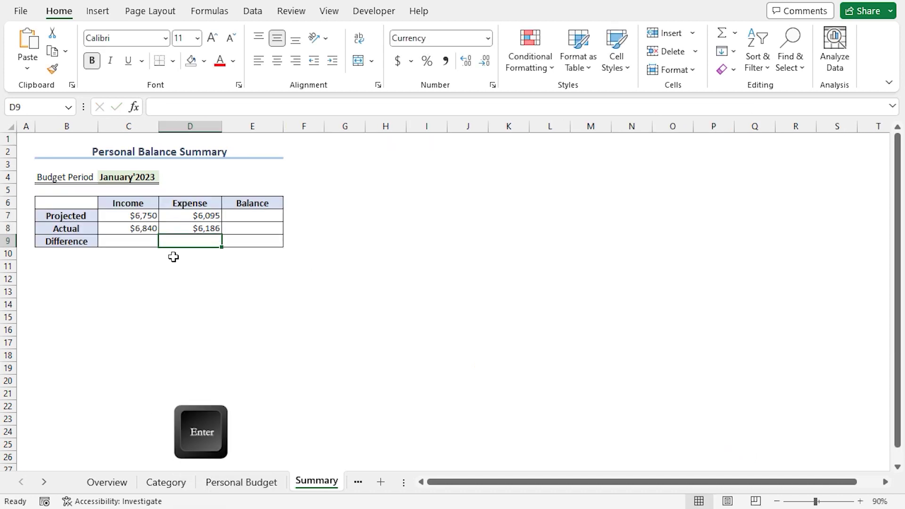
click(210, 228)
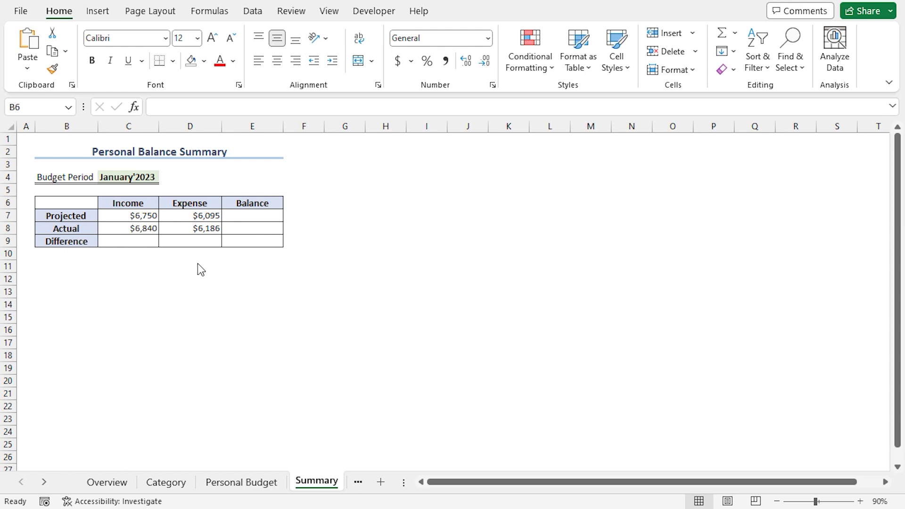
click(131, 244)
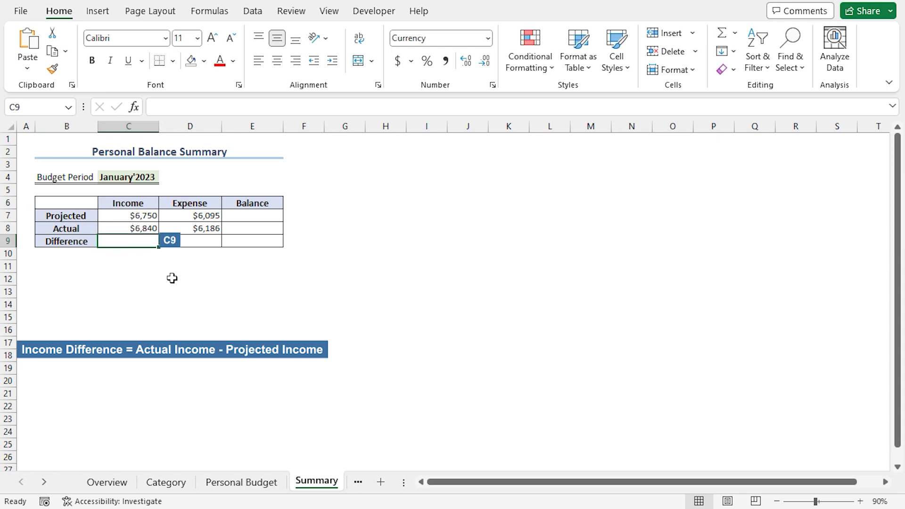
text(=)
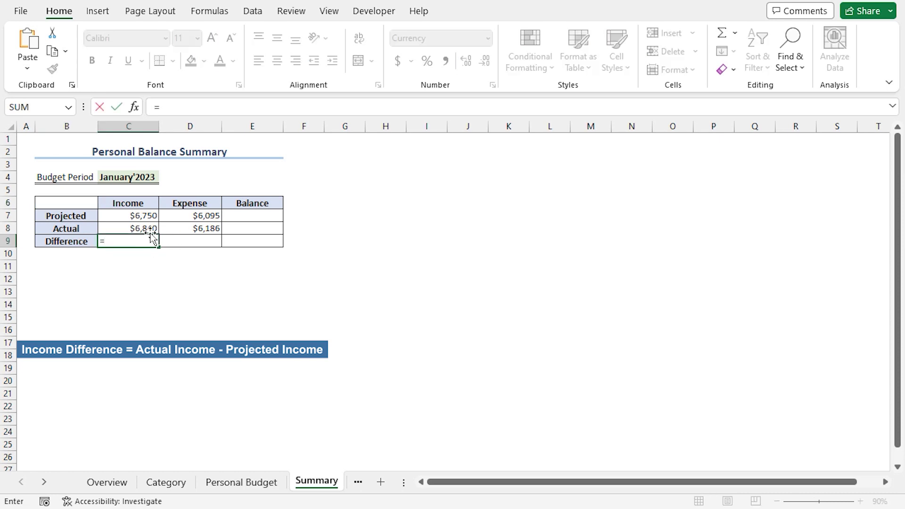
click(146, 230)
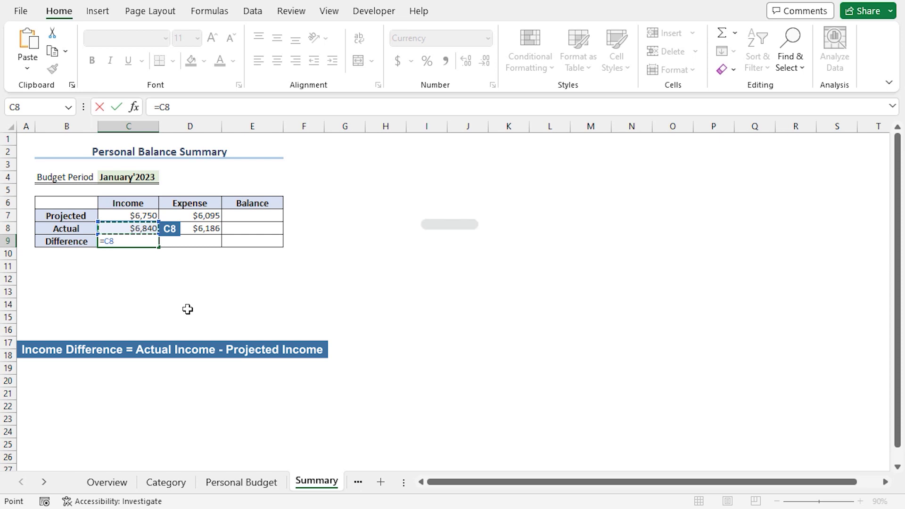
text(-)
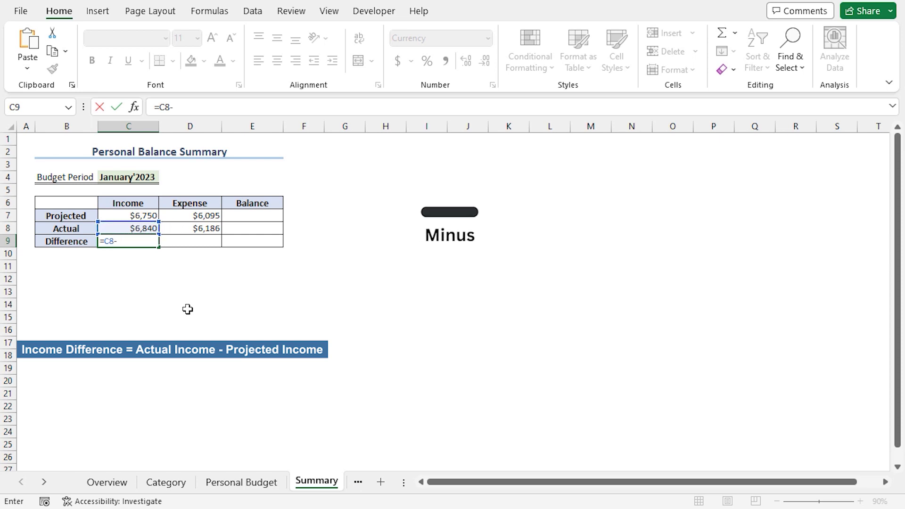
click(135, 216)
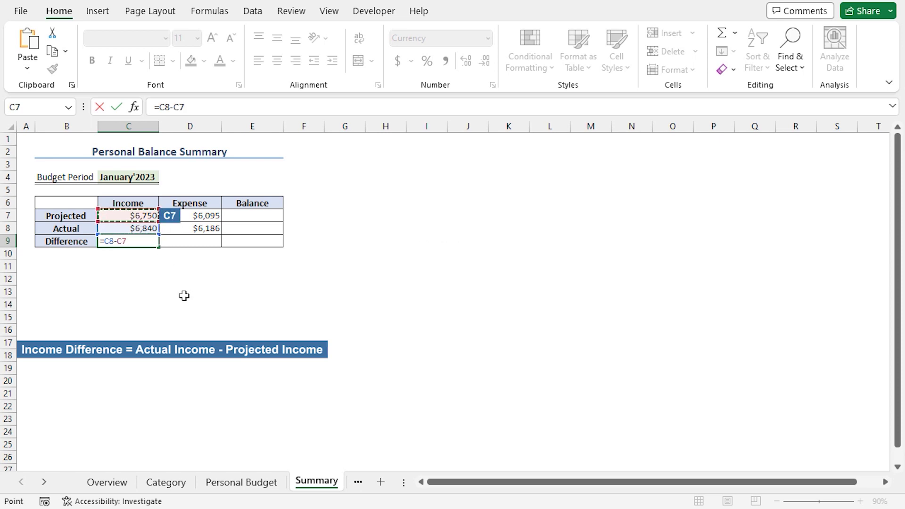
key(Return)
click(151, 243)
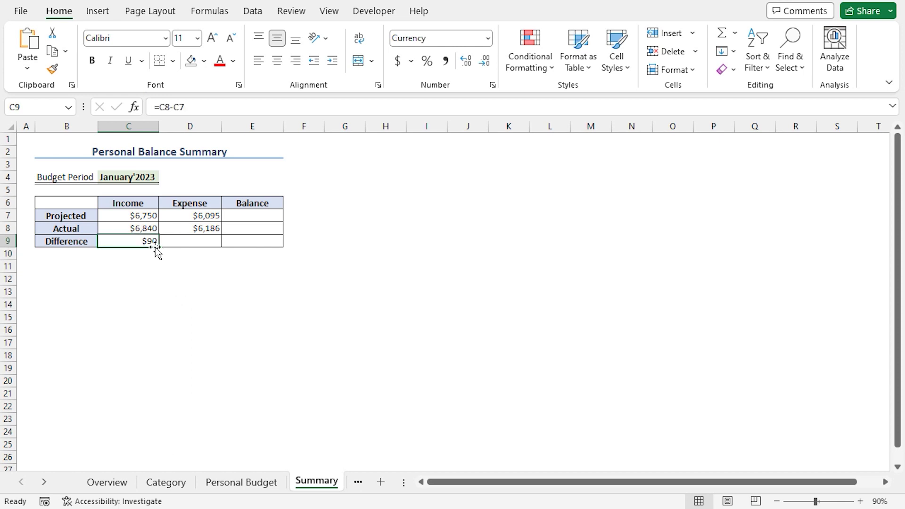
drag(158, 248, 208, 246)
click(208, 244)
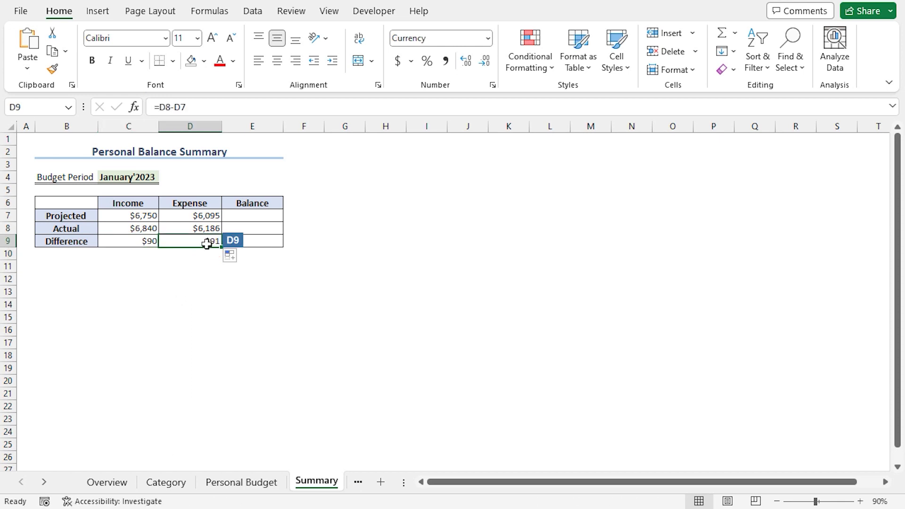
Step: Enter =C7-D7 in E7 and fill it down to E9, giving $655, $654 and -$1
click(251, 217)
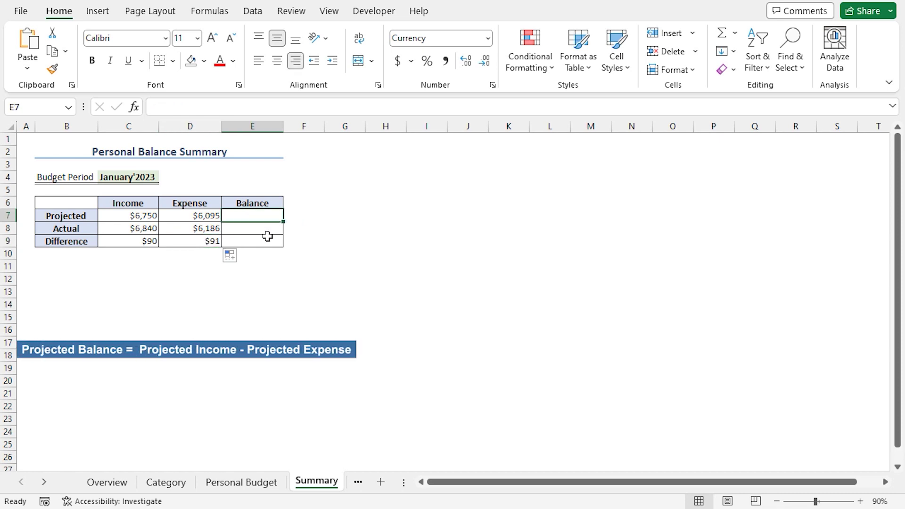
text(=)
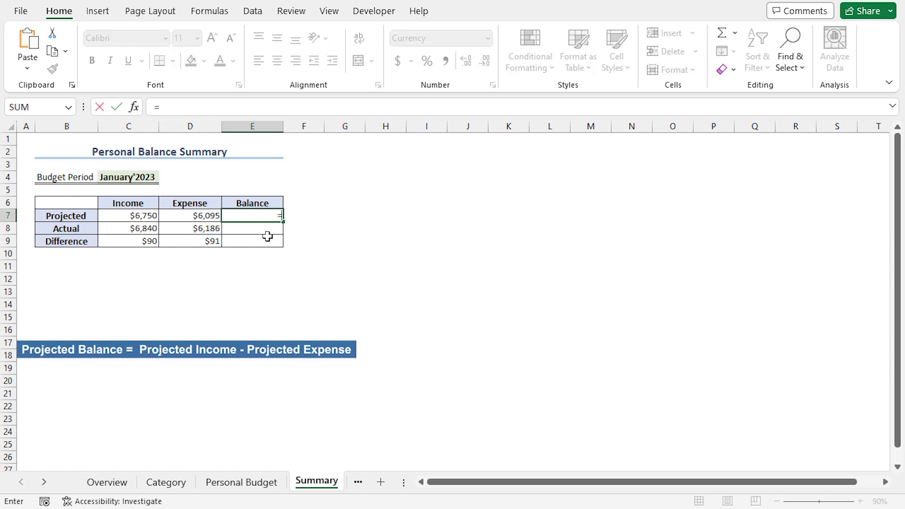
click(152, 219)
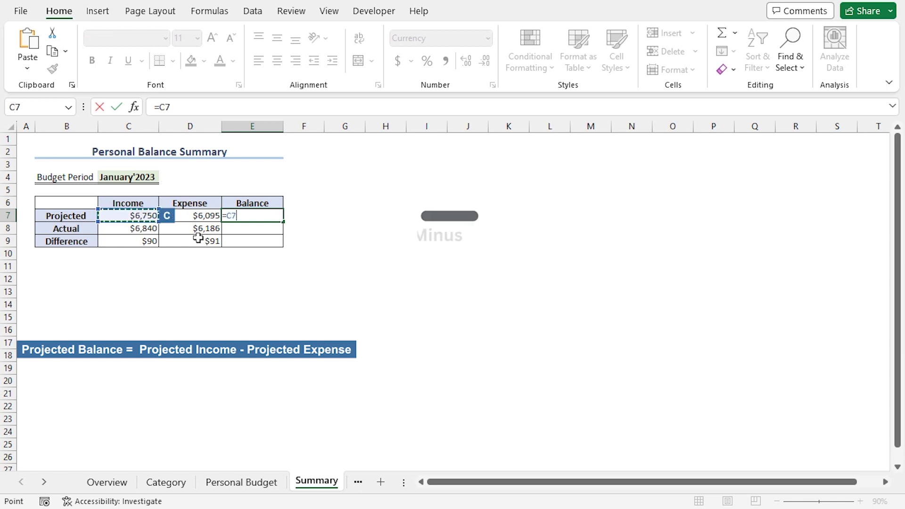
text(-)
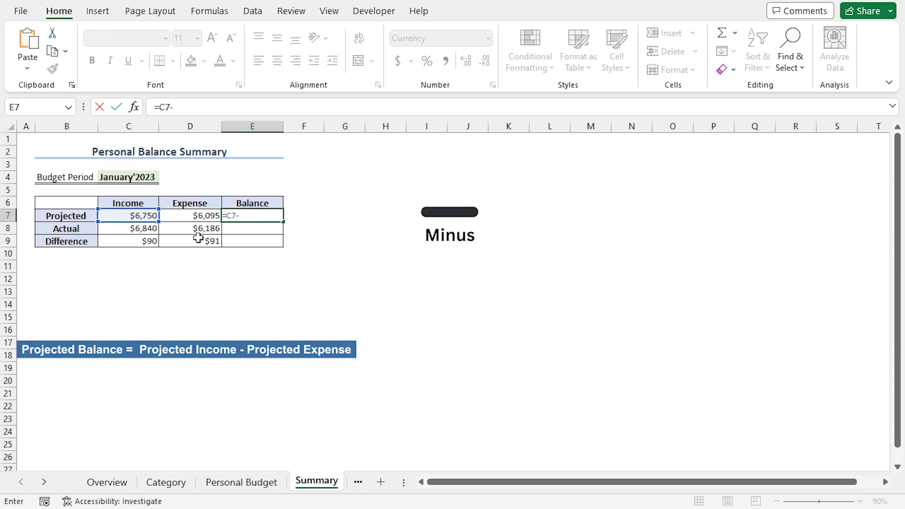
click(190, 216)
key(Return)
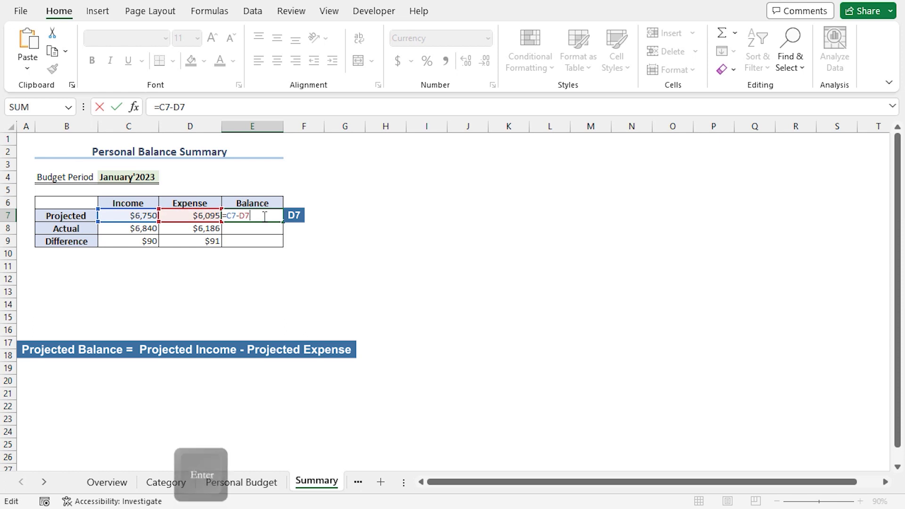
click(261, 216)
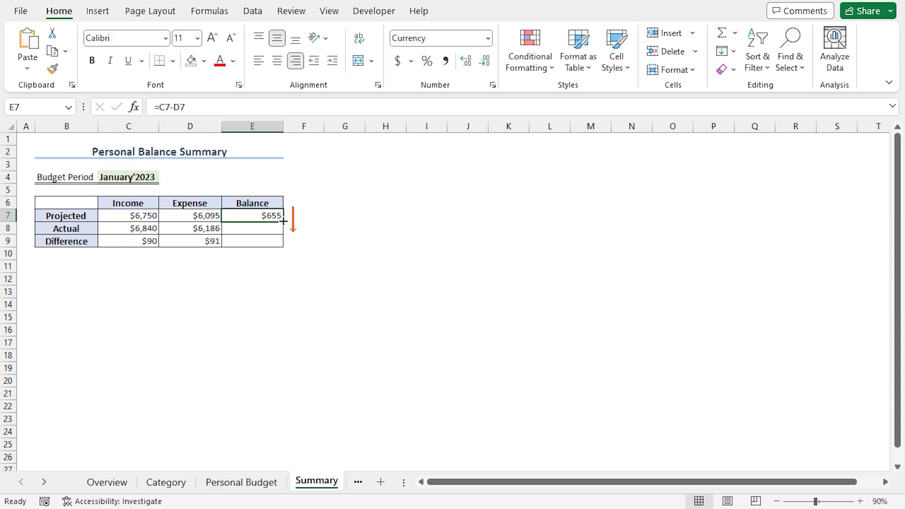
drag(284, 221, 284, 246)
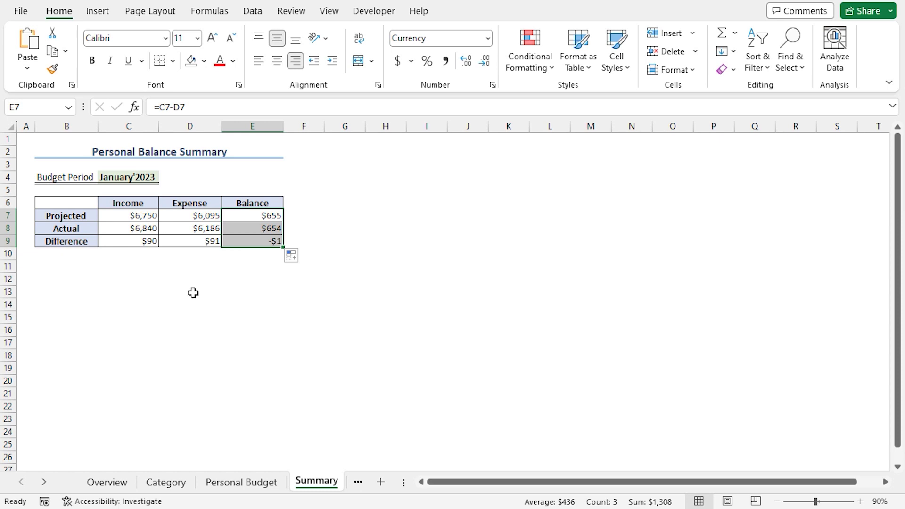
Step: Give the Difference cells C9:E9 and the balances E7:E8 a light green fill
drag(126, 243, 229, 241)
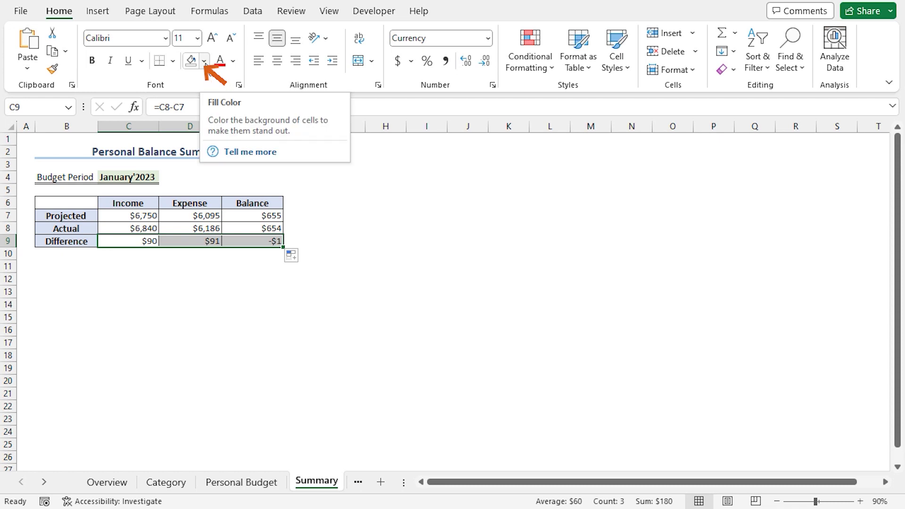
click(206, 65)
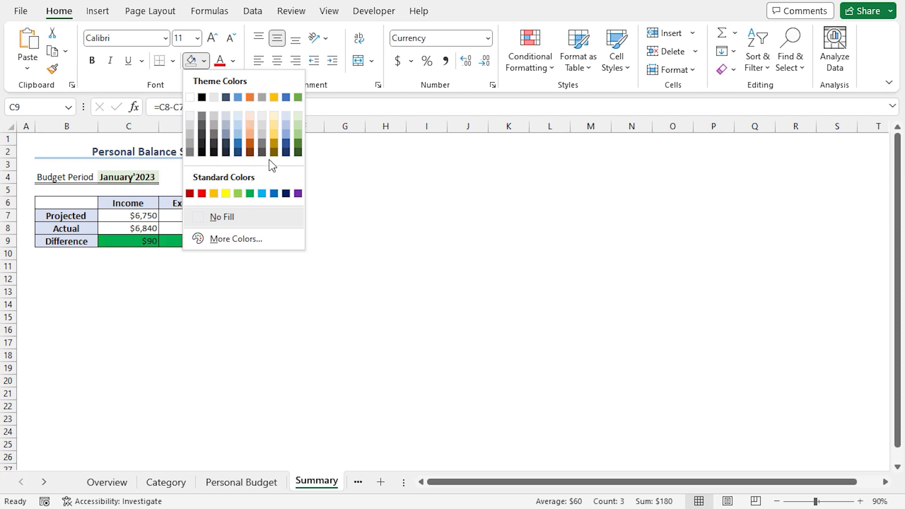
click(298, 117)
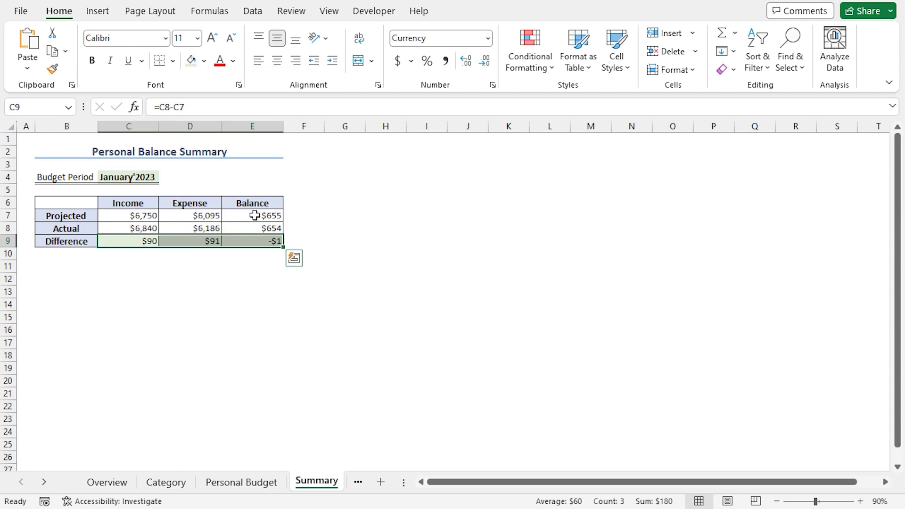
drag(254, 215, 254, 229)
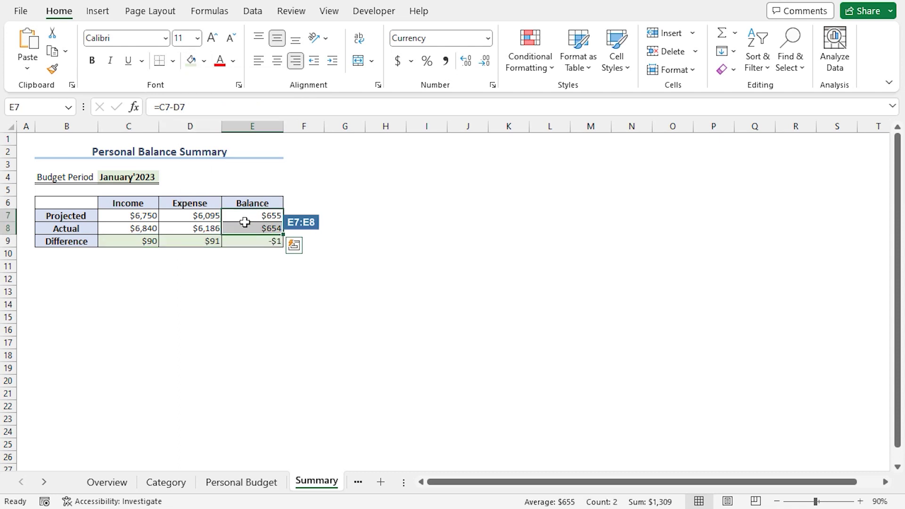
click(191, 60)
key(ctrl+Home)
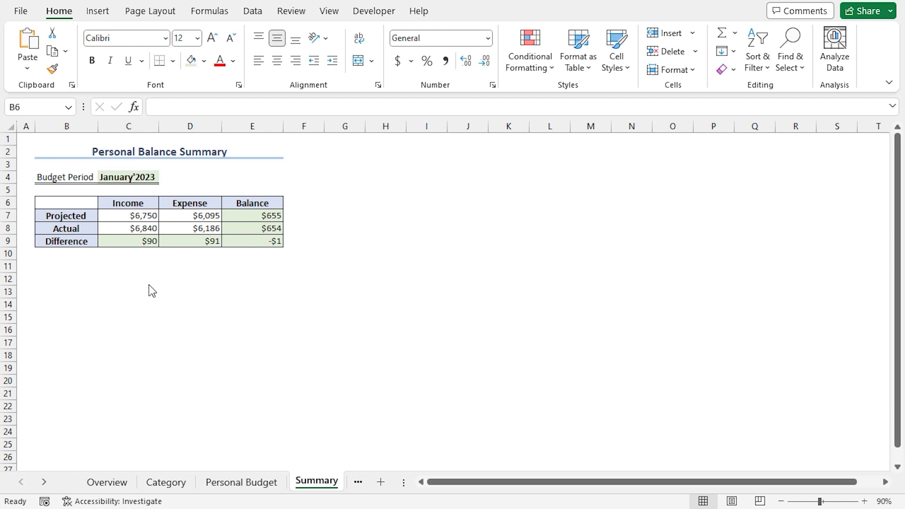
Step: Create a new workbook from the Personal monthly budget template found under Budgets
click(22, 11)
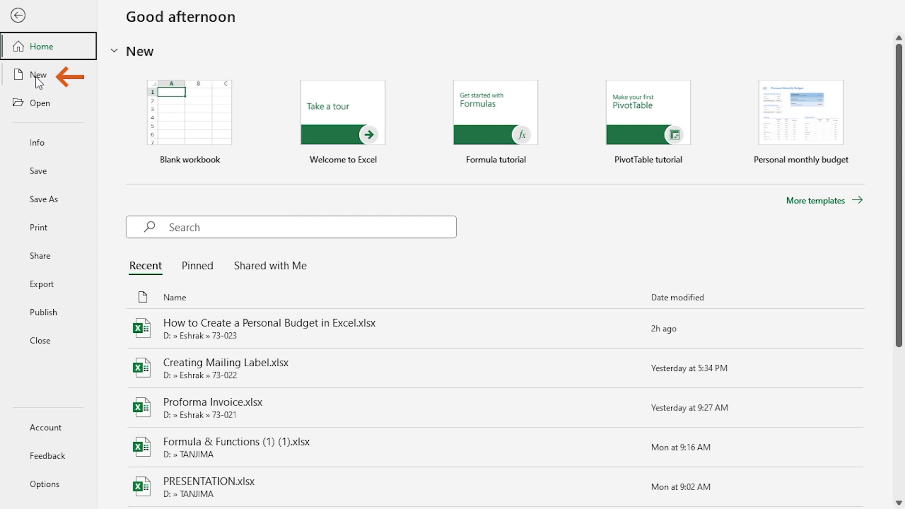
click(38, 78)
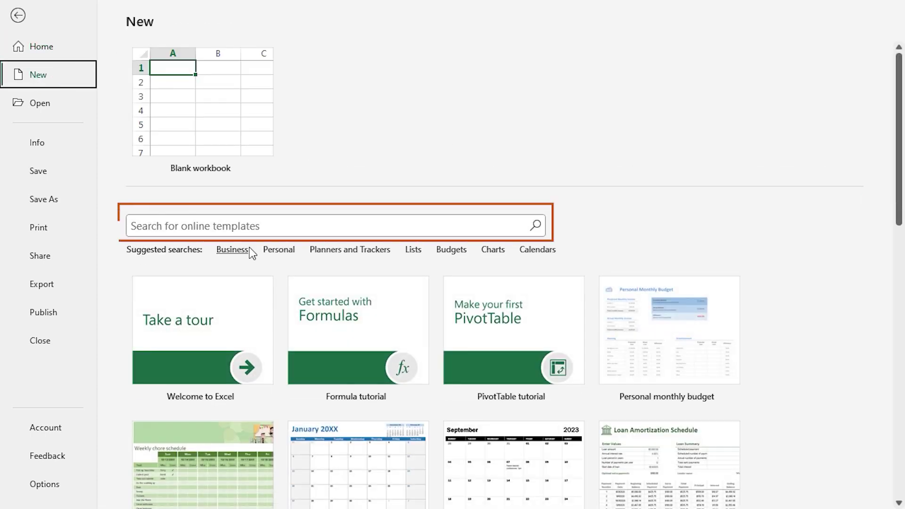
click(454, 251)
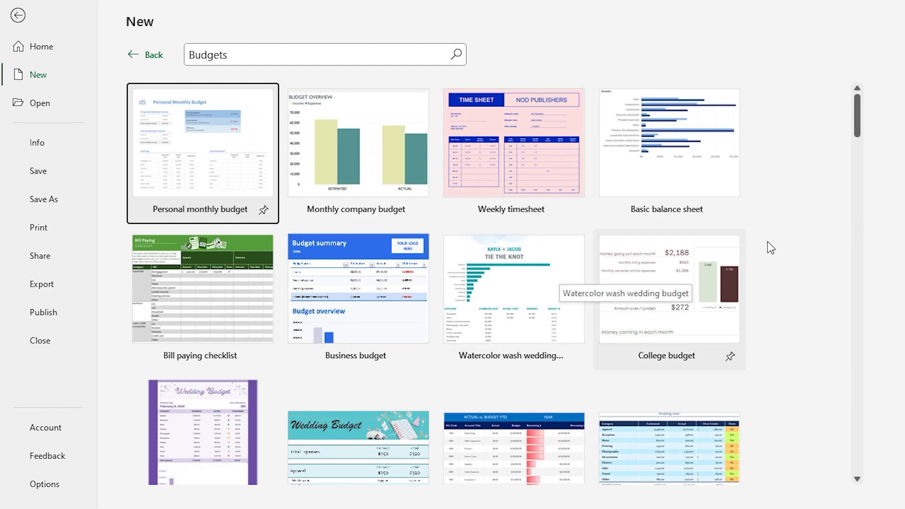
mouse_move(862, 137)
mouse_down()
mouse_move(863, 465)
mouse_move(865, 121)
mouse_up()
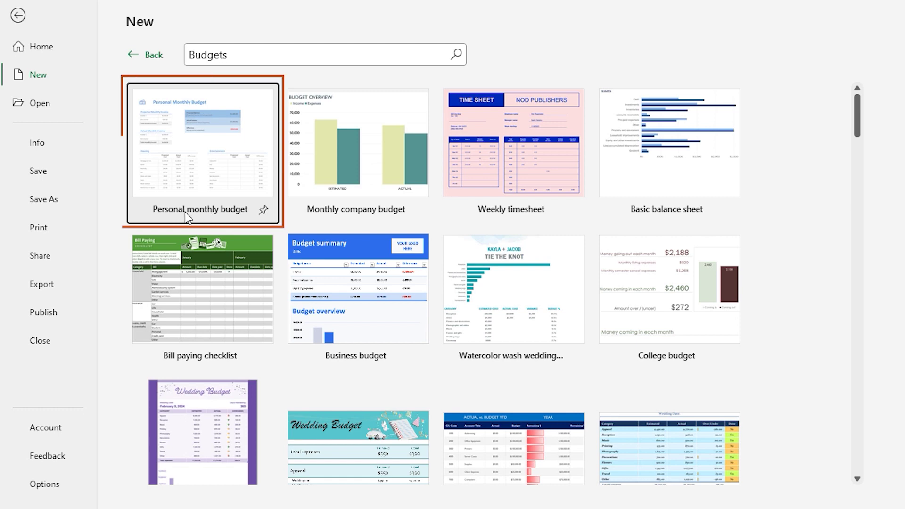
click(196, 178)
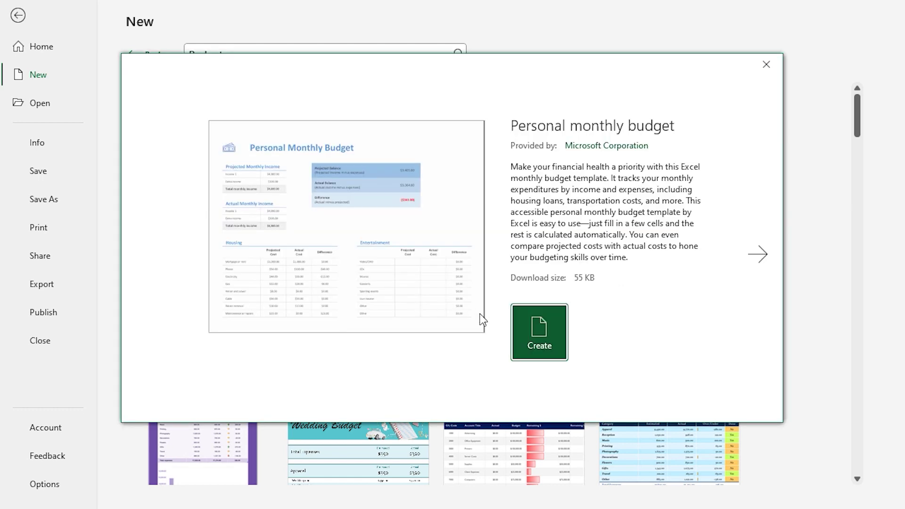
click(540, 326)
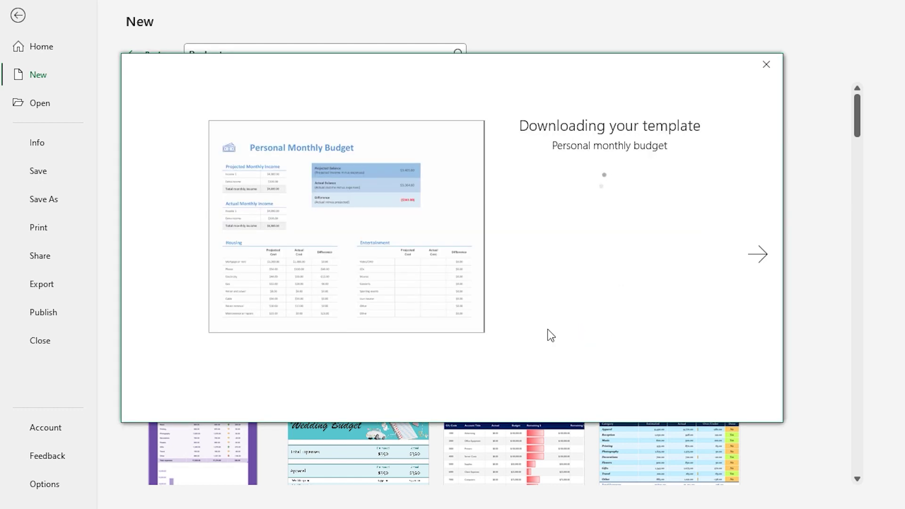